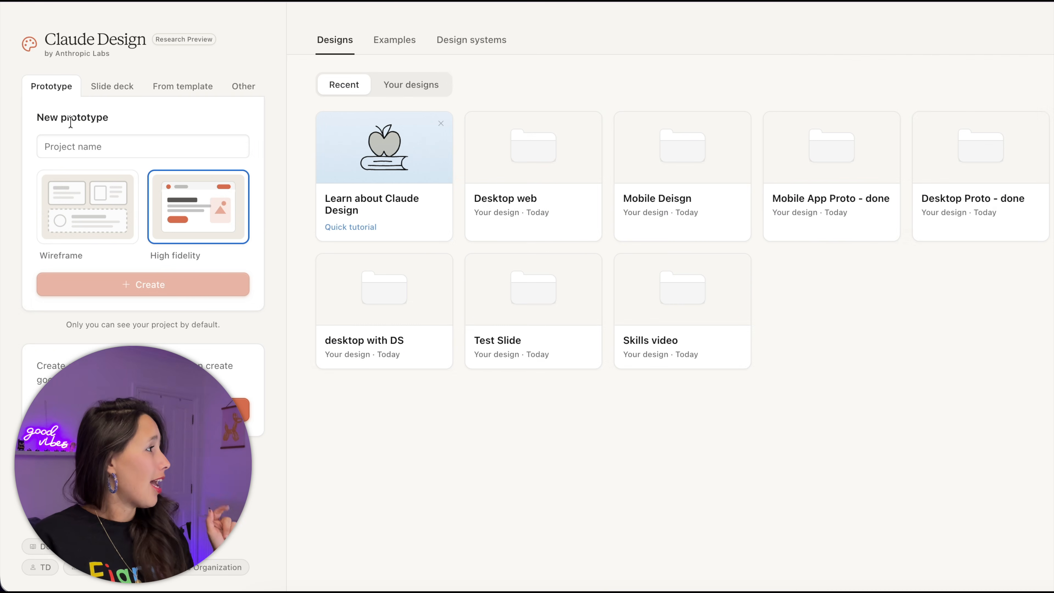
- Create a high-fidelity prototype project named 'mobile app design'
click(85, 145)
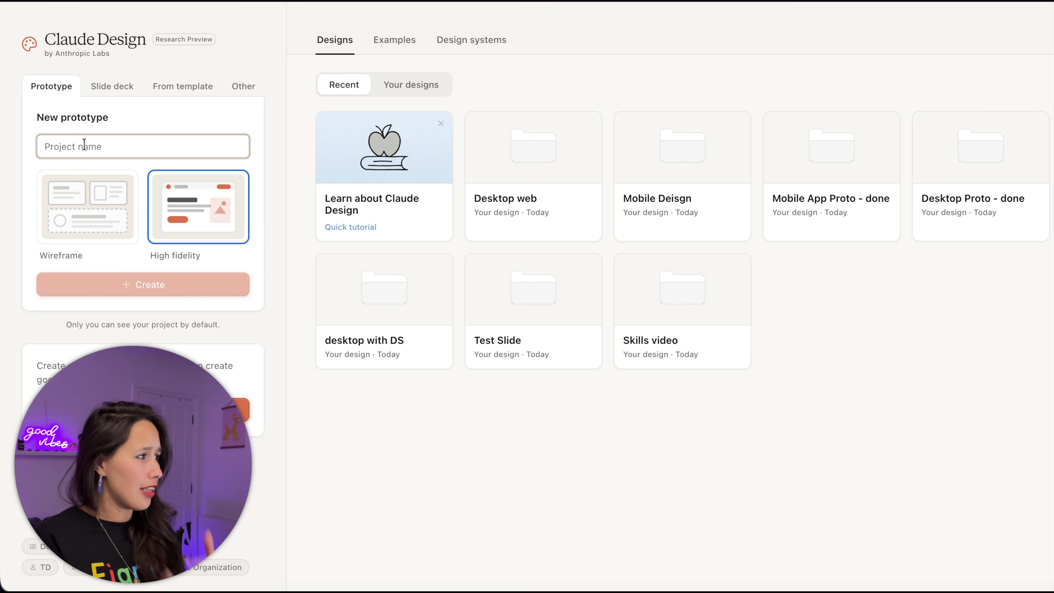
text(mobile app design)
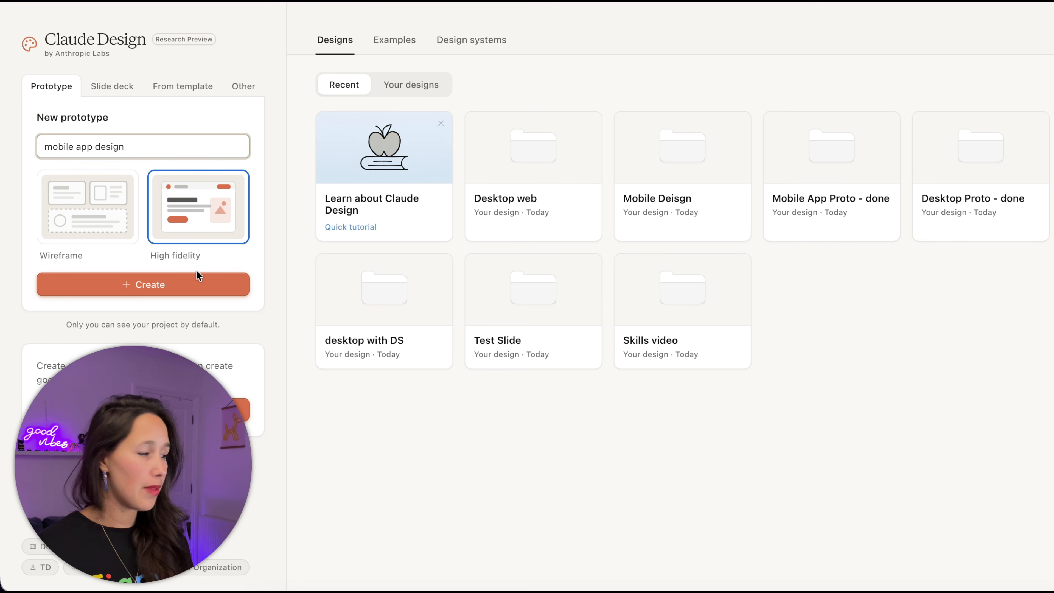
click(193, 286)
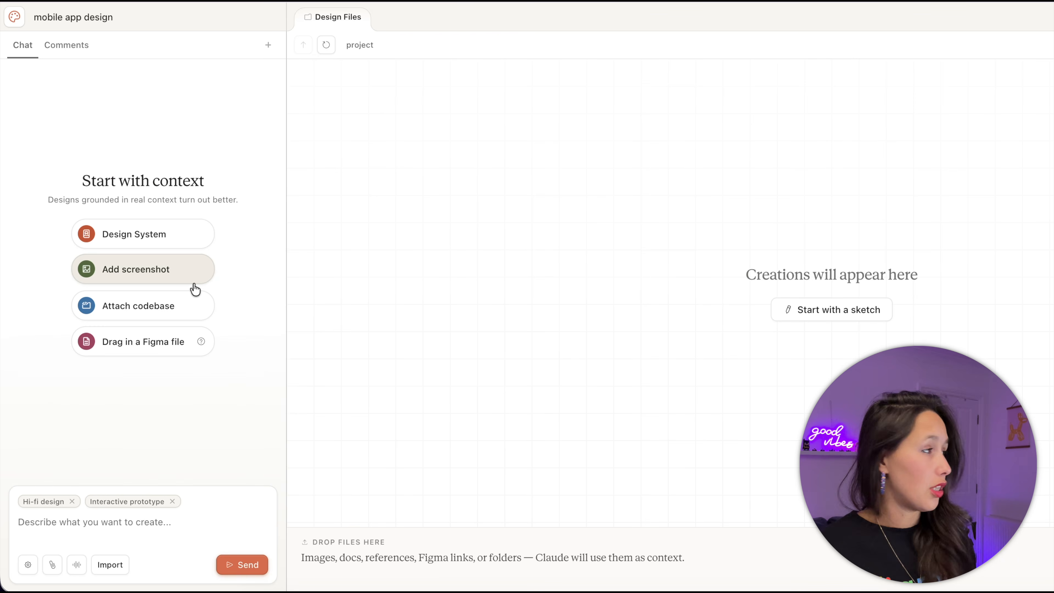
- Begin the prompt describing the Vibe Check Café mood-based drink ordering app
click(152, 524)
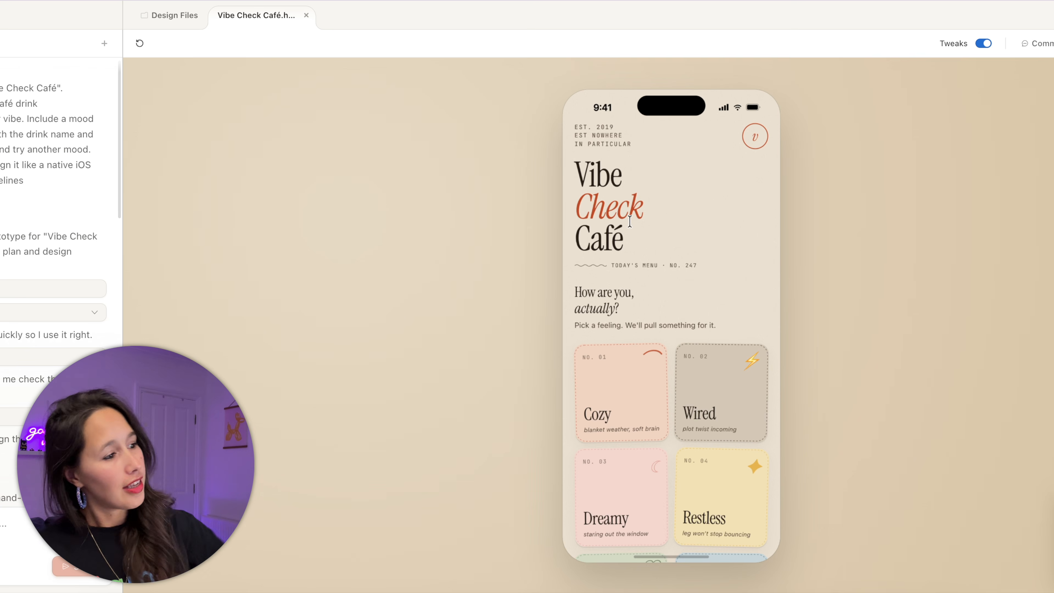
- Pick the Dreamy mood, add the Rose Cardamom Cloud to the order, and go back
scroll(628, 222, down, 3)
scroll(629, 229, down, 2)
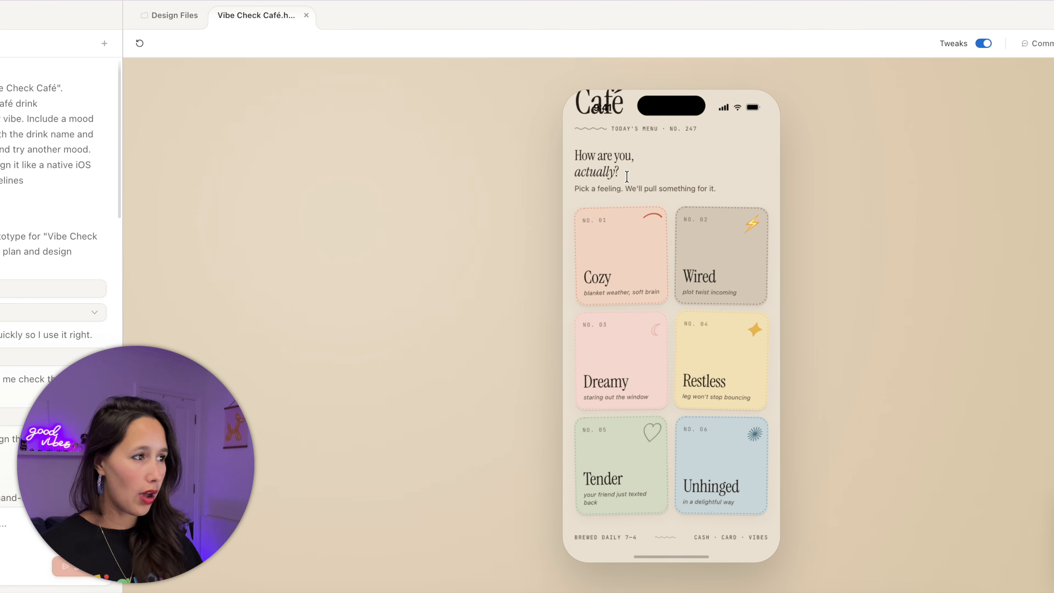
click(600, 378)
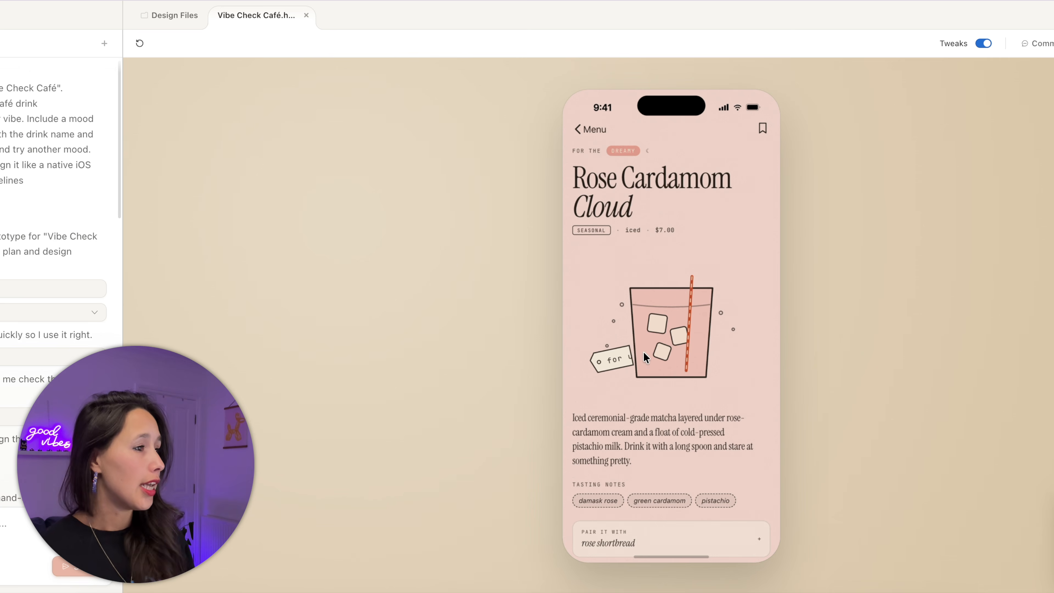
scroll(643, 351, down, 5)
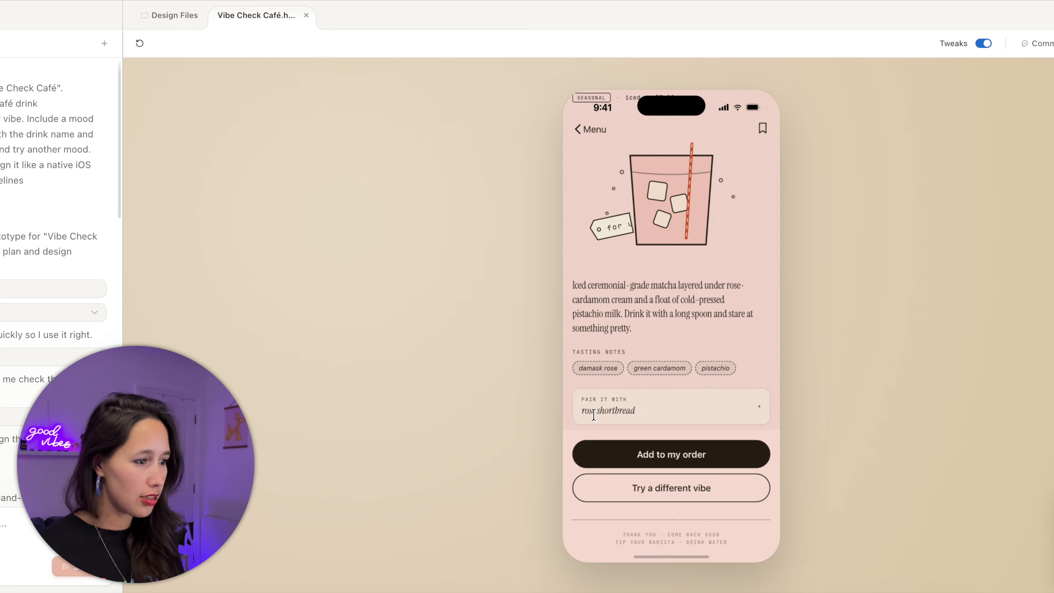
click(731, 456)
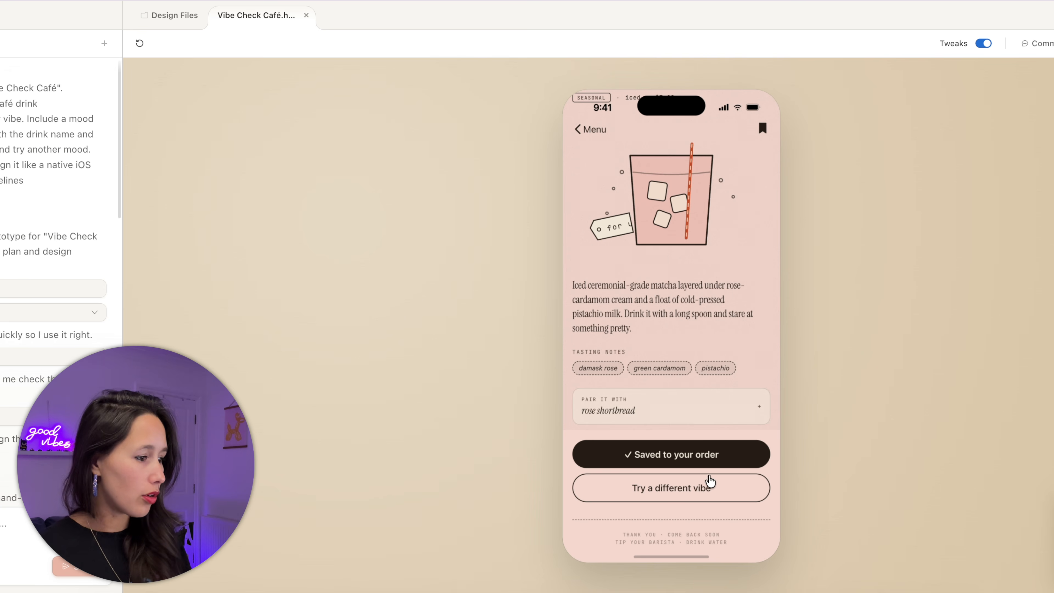
click(704, 489)
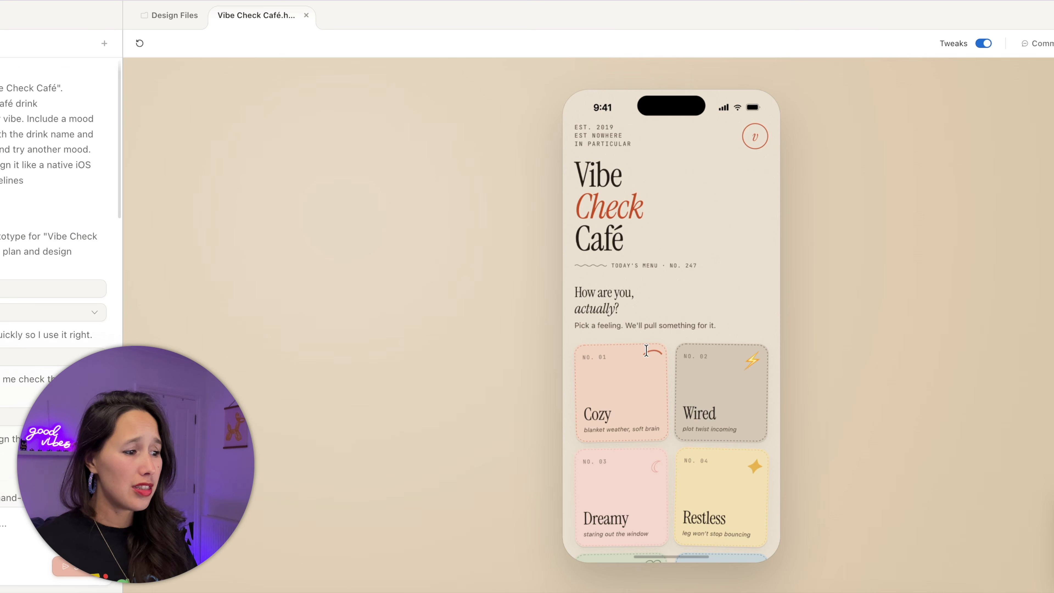
- Try the Cozy mood's drink page, then return to the mood picker
scroll(659, 542, down, 3)
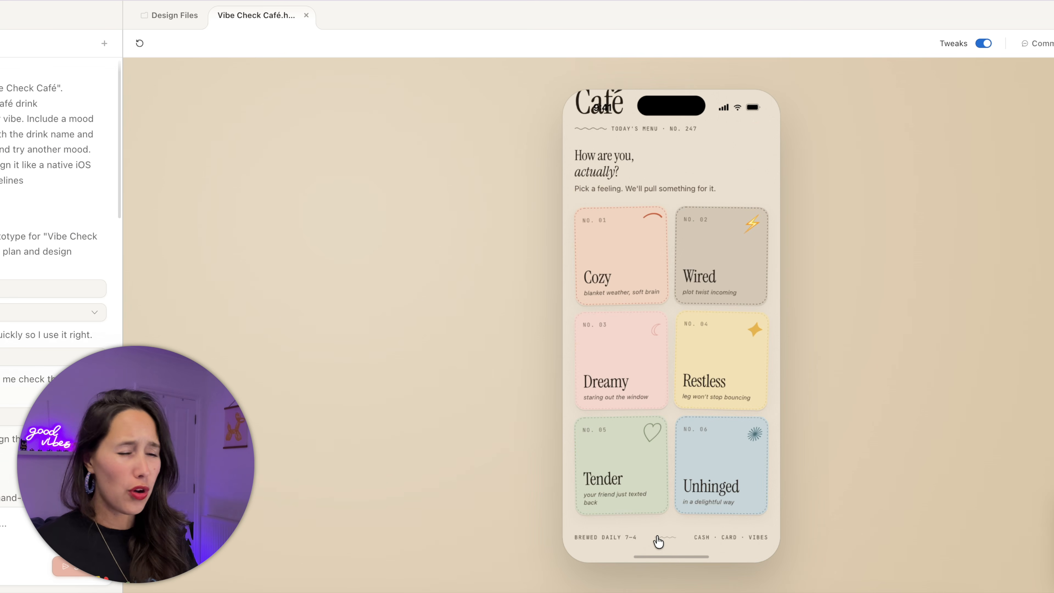
scroll(694, 540, up, 3)
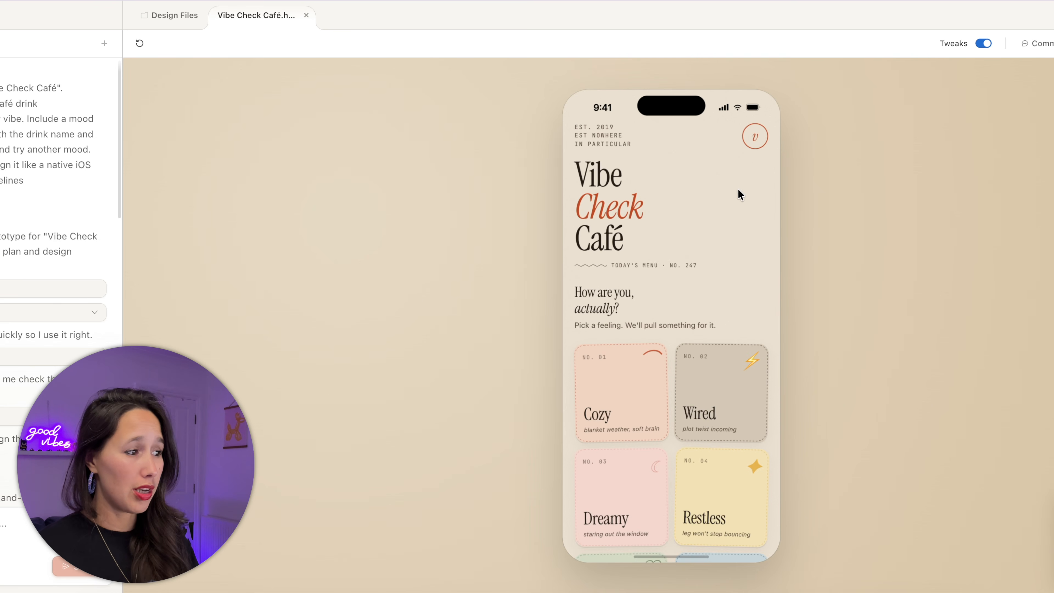
scroll(712, 226, down, 3)
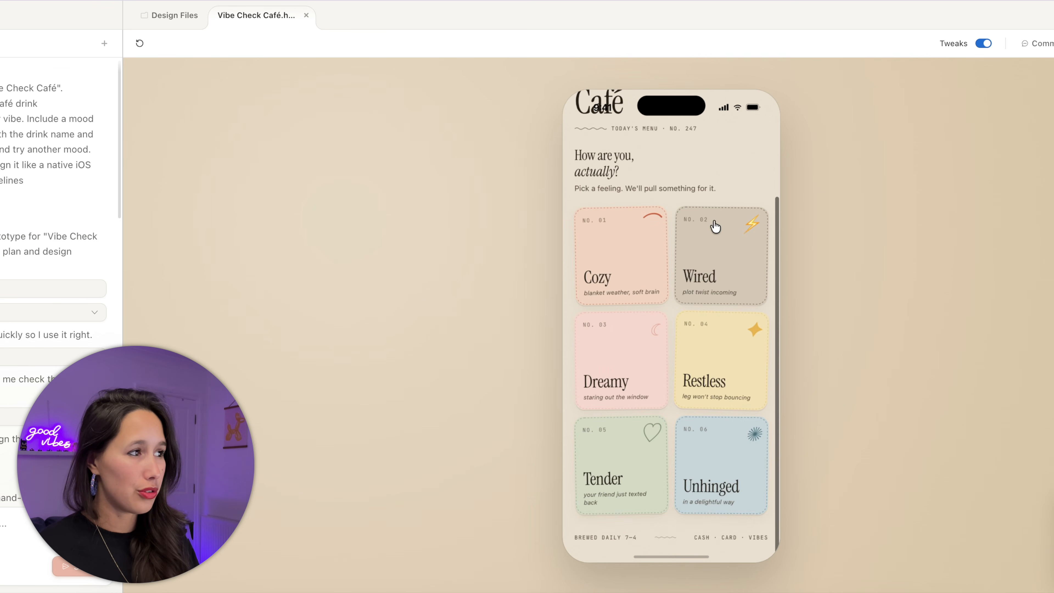
click(638, 278)
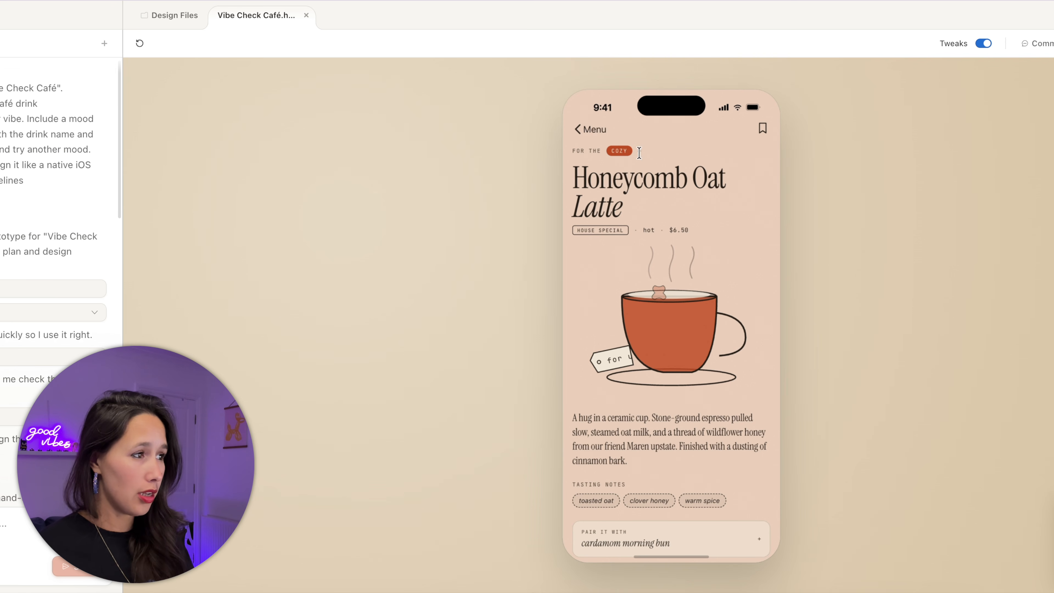
scroll(685, 469, down, 3)
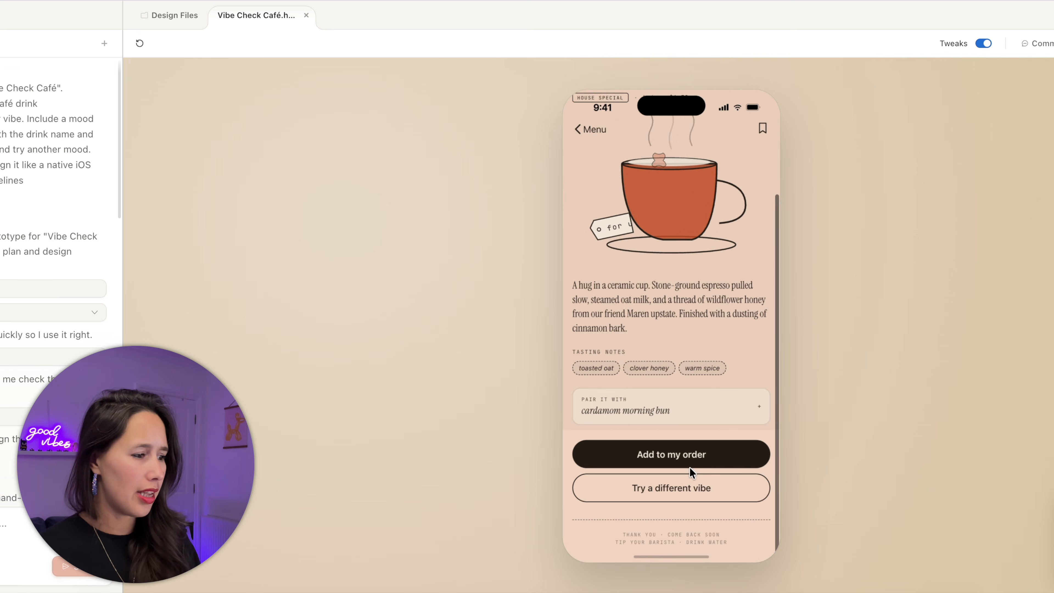
click(689, 498)
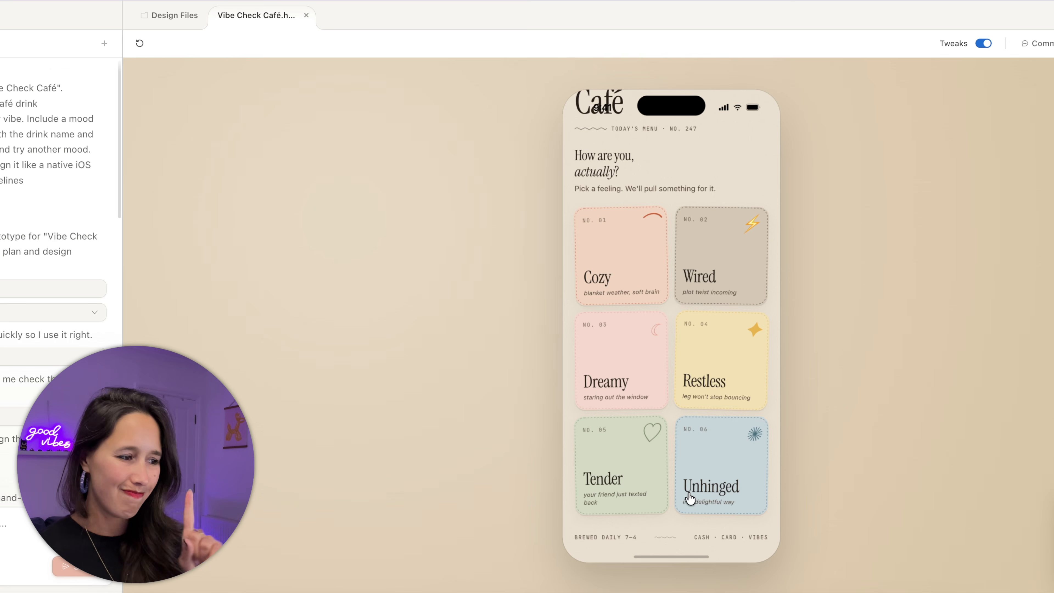
- Pick the Restless mood and save the Cold Brew Tonic to the order
click(721, 356)
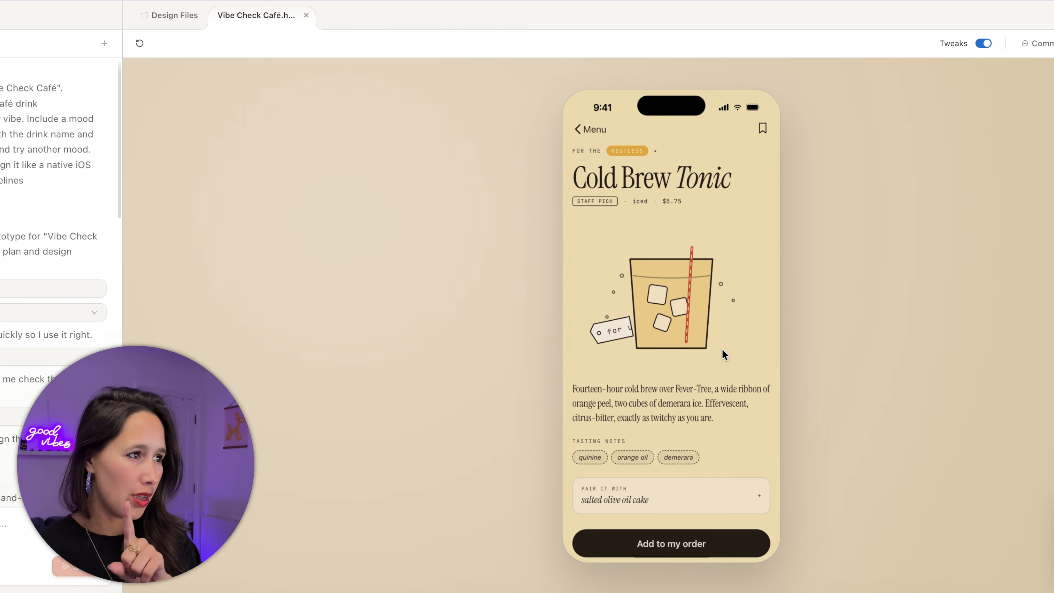
scroll(637, 336, down, 2)
click(706, 461)
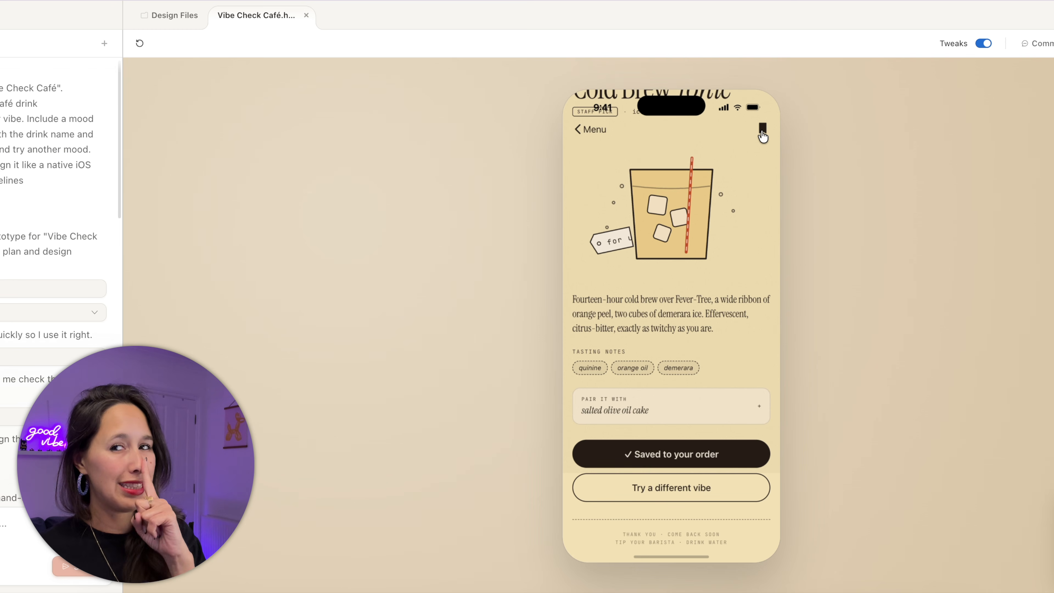
scroll(707, 368, up, 2)
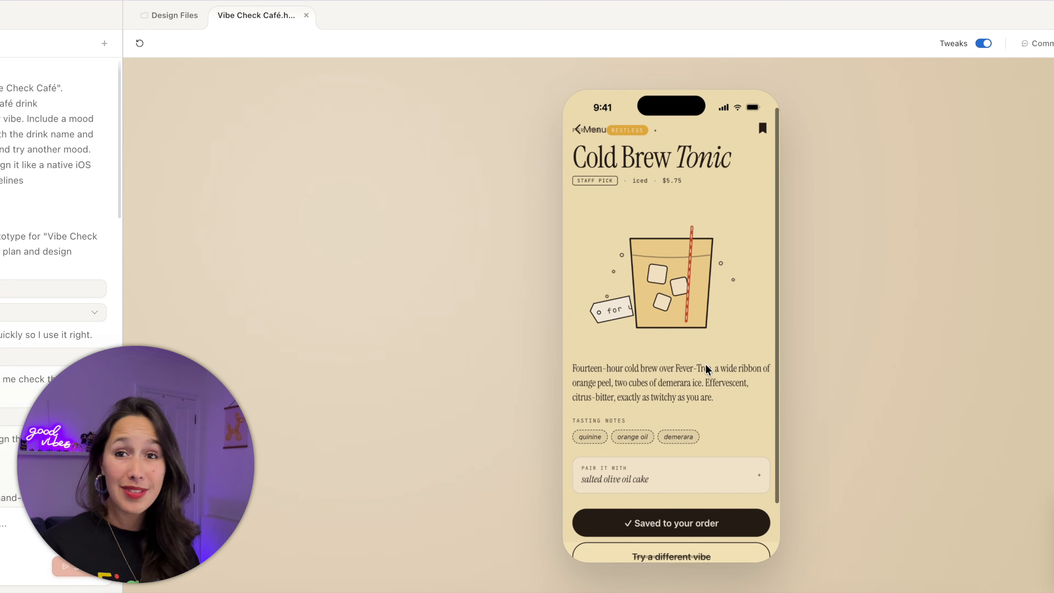
scroll(708, 368, up, 1)
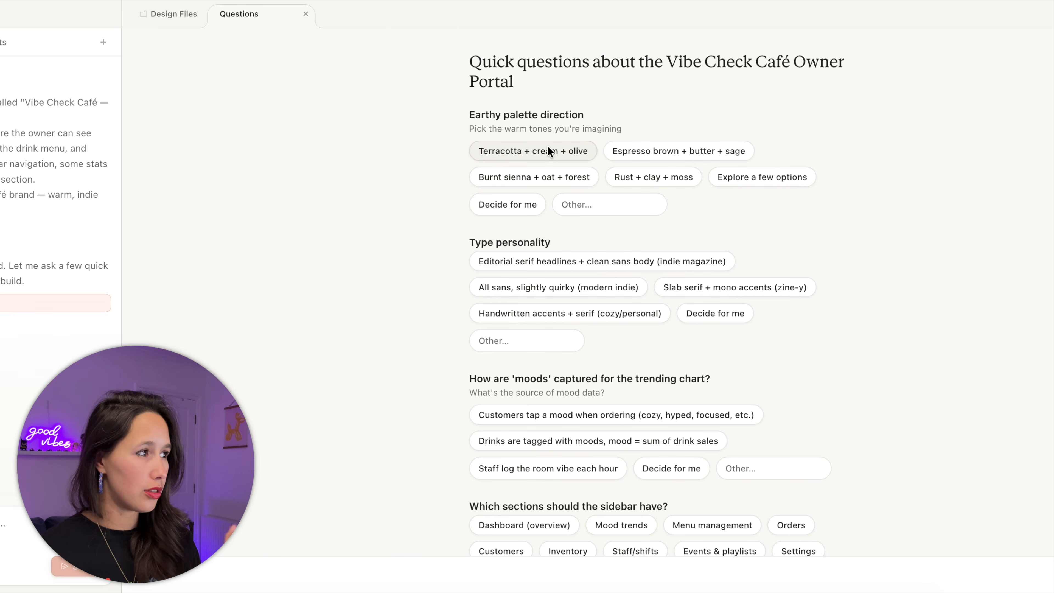
- Choose the Burnt sienna + oat + forest palette and handwritten accents + serif type
click(551, 172)
click(605, 287)
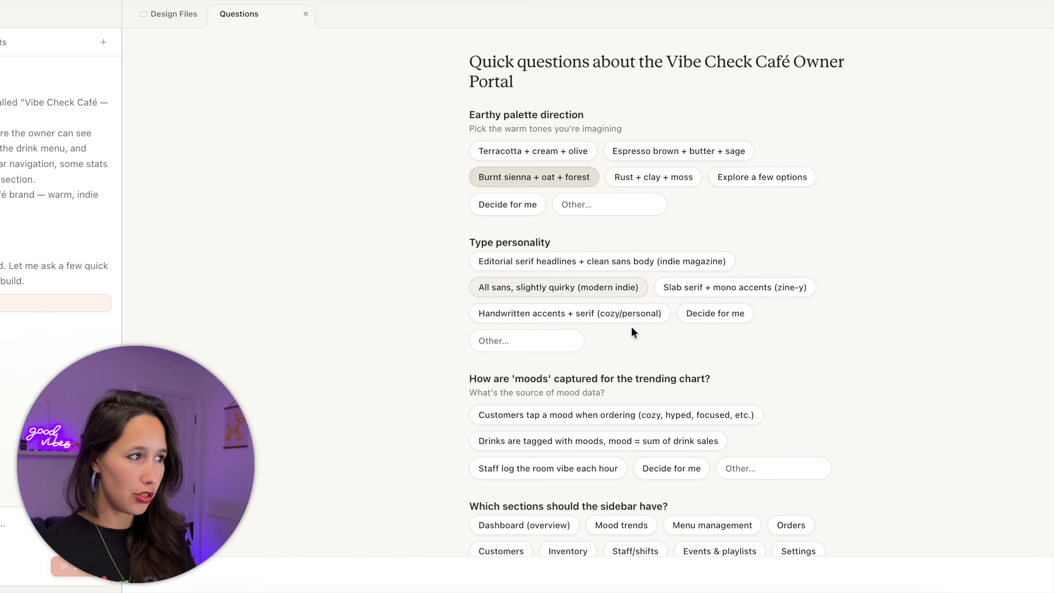
click(623, 313)
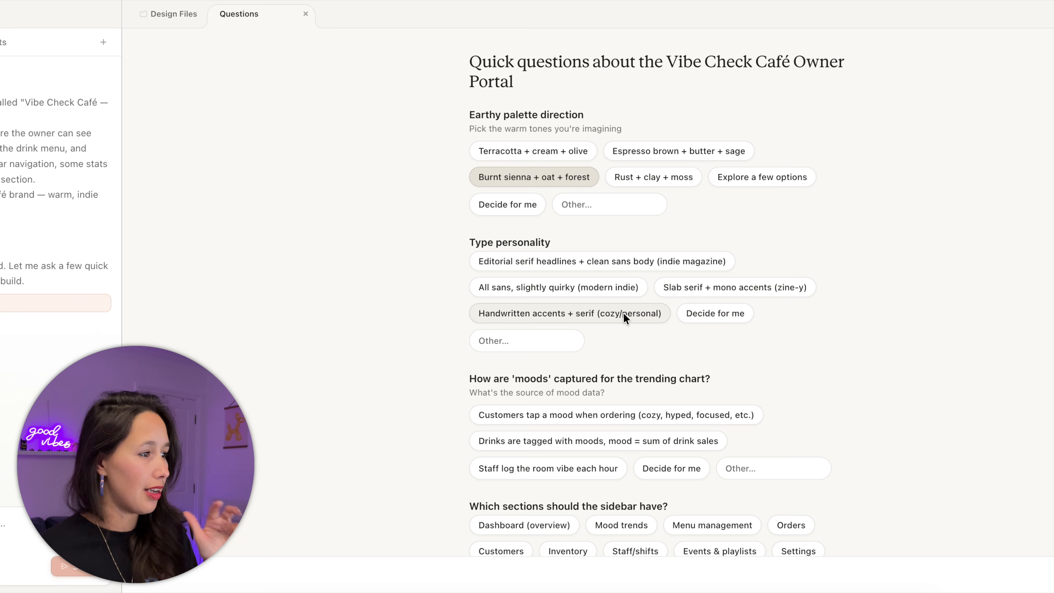
click(644, 310)
scroll(721, 378, down, 3)
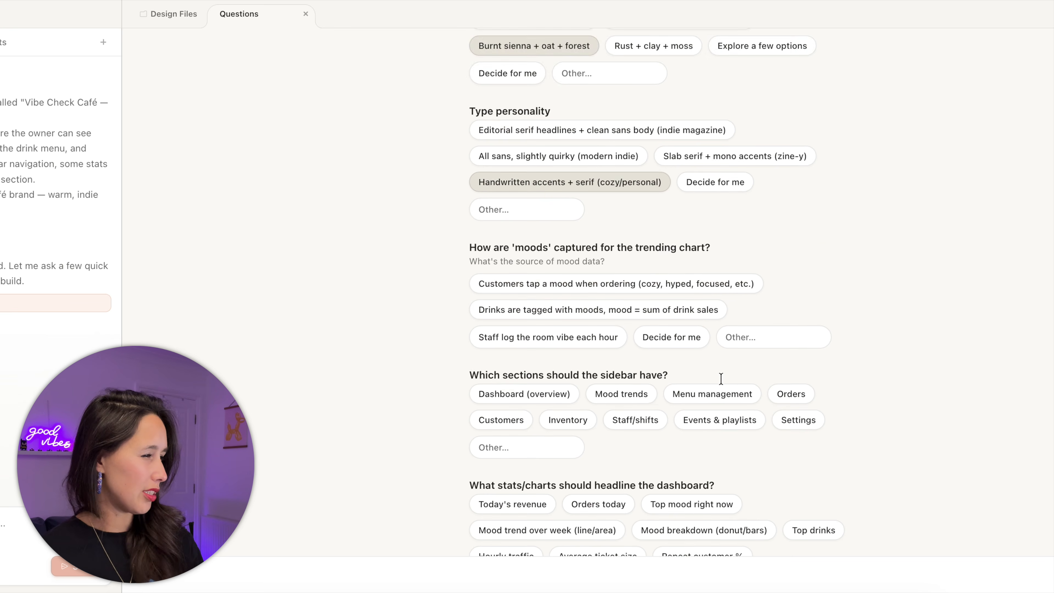
scroll(721, 378, down, 1)
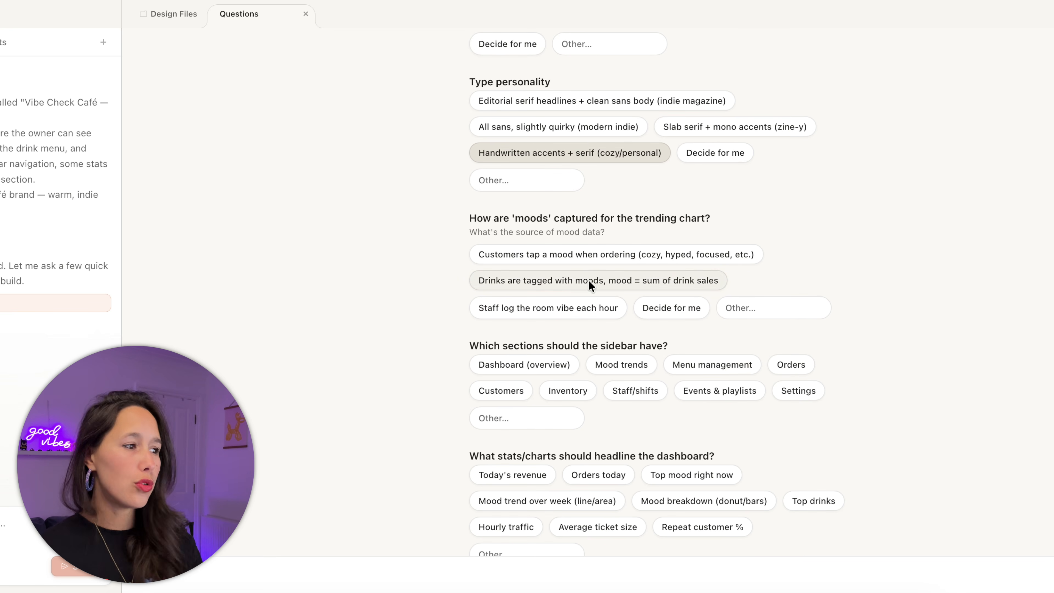
- Let the app decide mood capture and include Dashboard (overview) in the sidebar
click(653, 306)
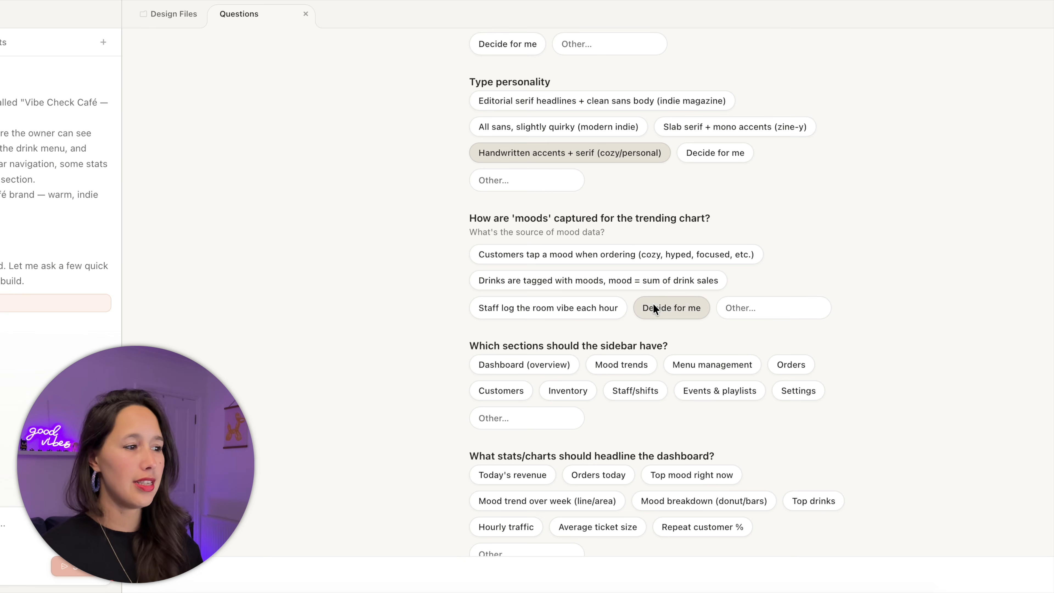
scroll(653, 307, down, 3)
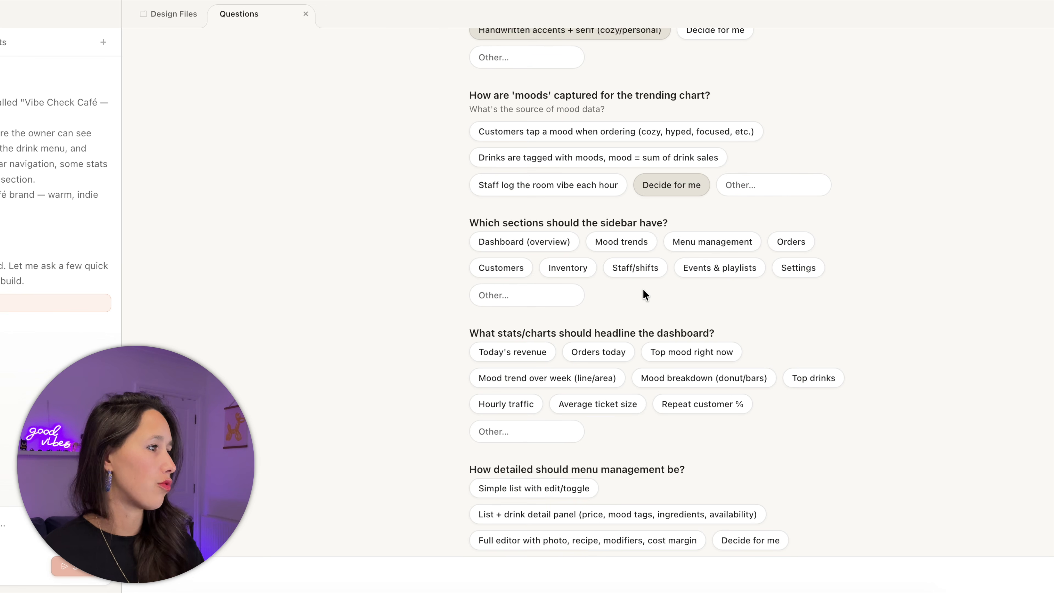
click(541, 238)
scroll(595, 266, down, 4)
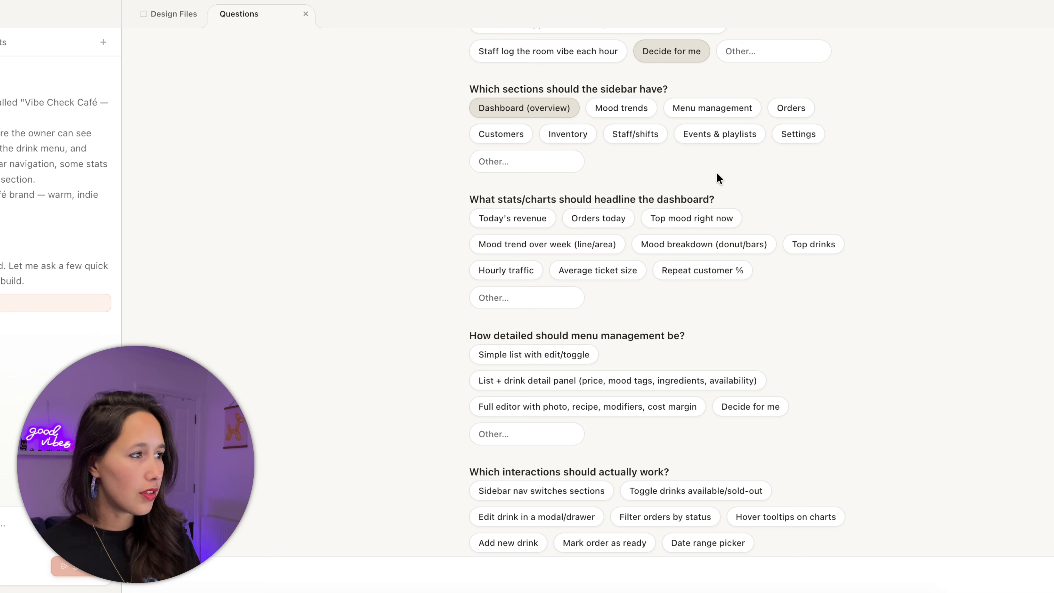
- Headline Orders today with the weekly mood trend and mood breakdown charts
click(575, 249)
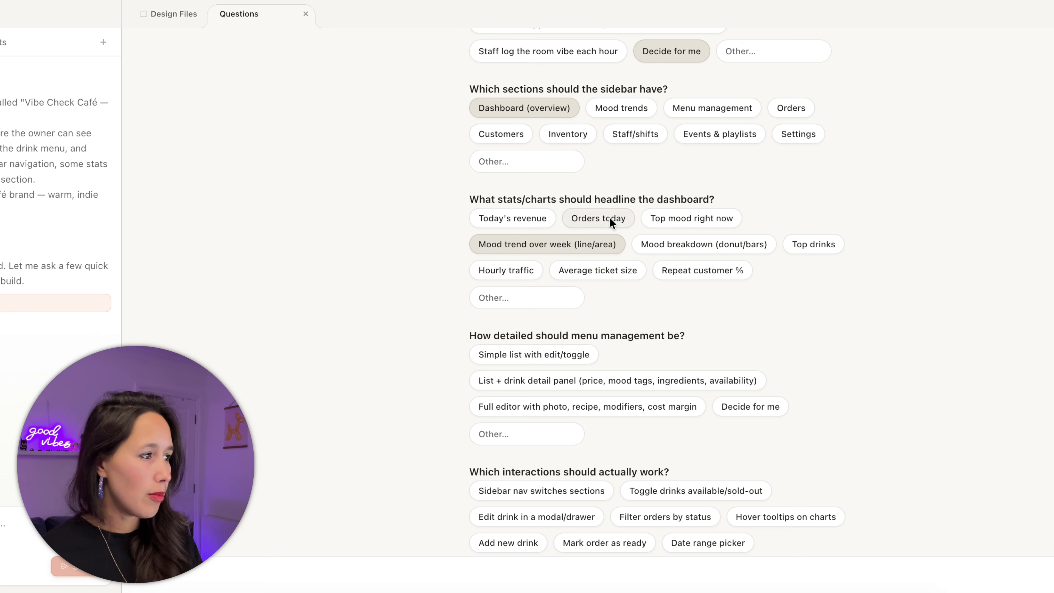
click(609, 219)
click(670, 239)
scroll(671, 239, down, 3)
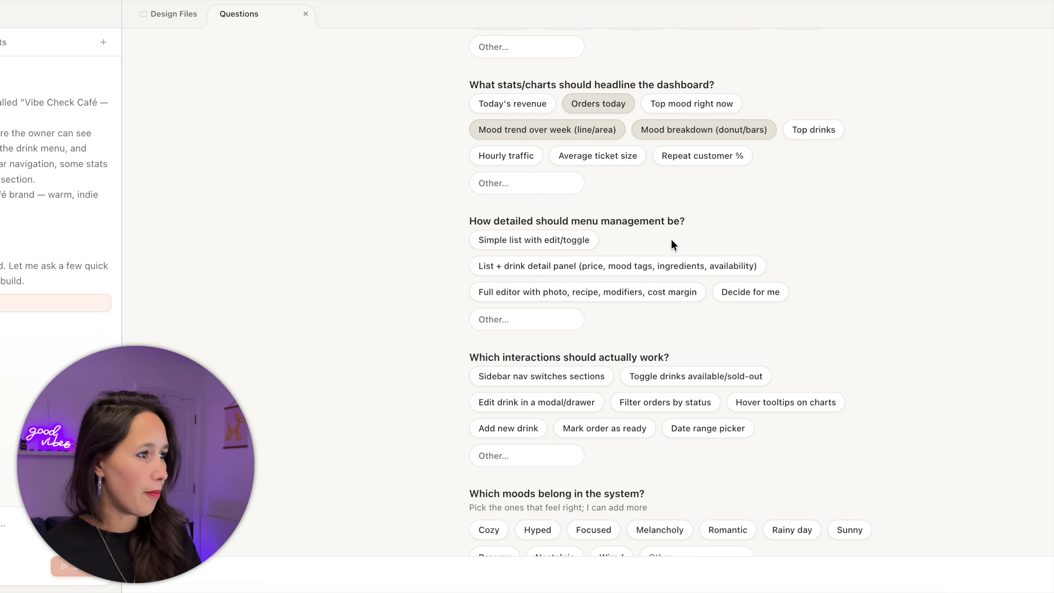
- Enable sold-out toggles, drink edit modal, order status filters, and chart hover tooltips
click(724, 292)
scroll(720, 294, down, 2)
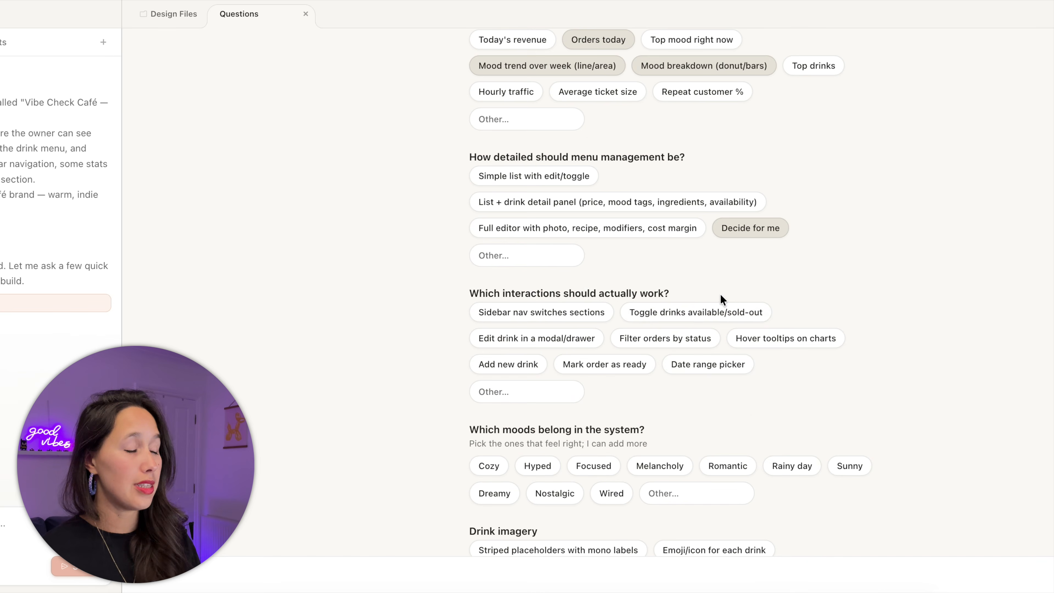
click(715, 311)
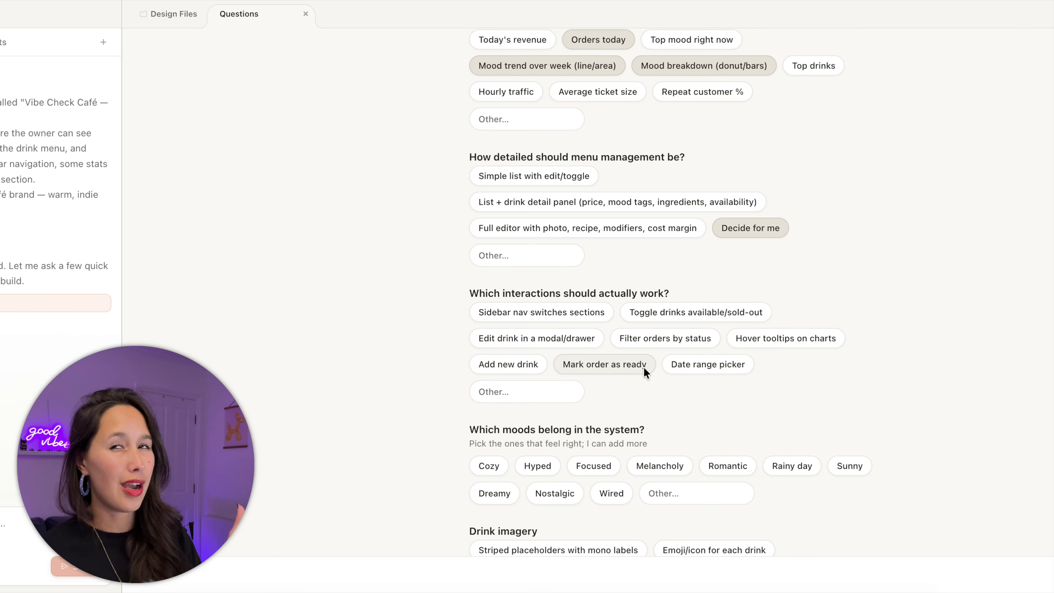
click(524, 343)
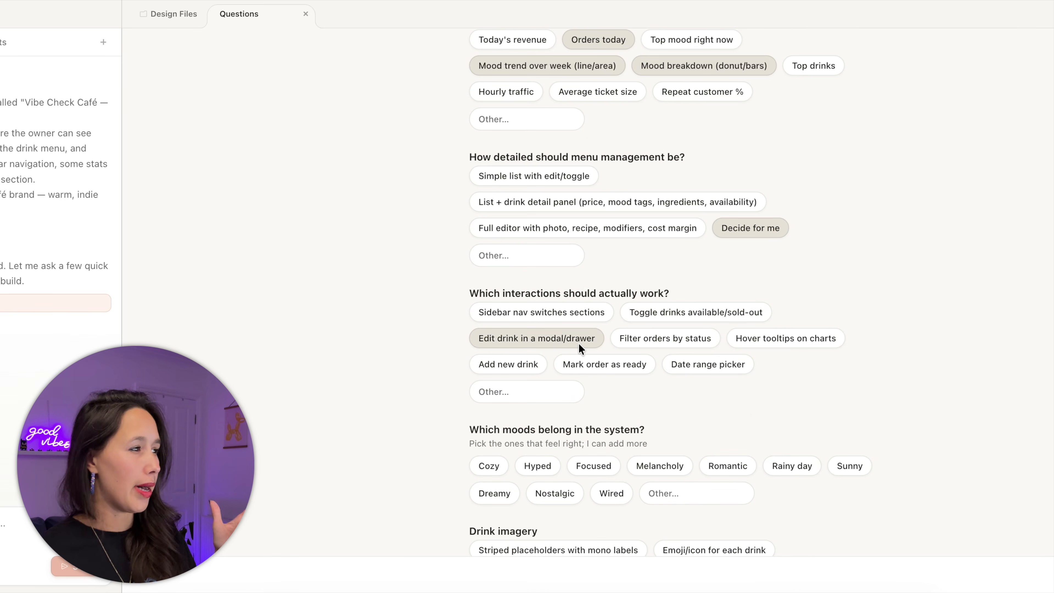
click(655, 347)
click(762, 342)
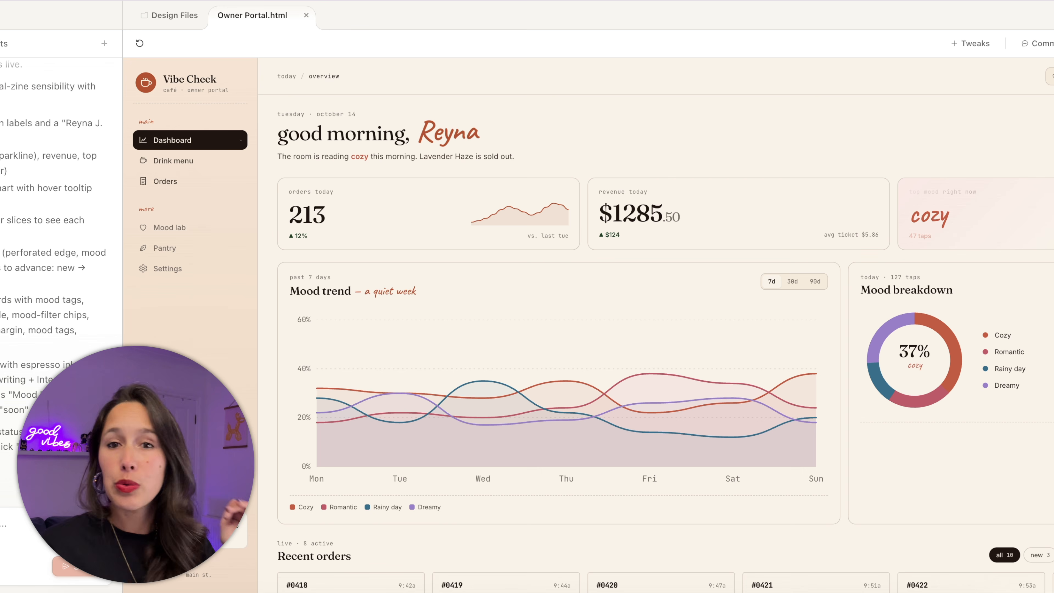
- Return the phone prototype to its home screen and briefly select the Vibe Check Café title
scroll(42, 170, up, 10)
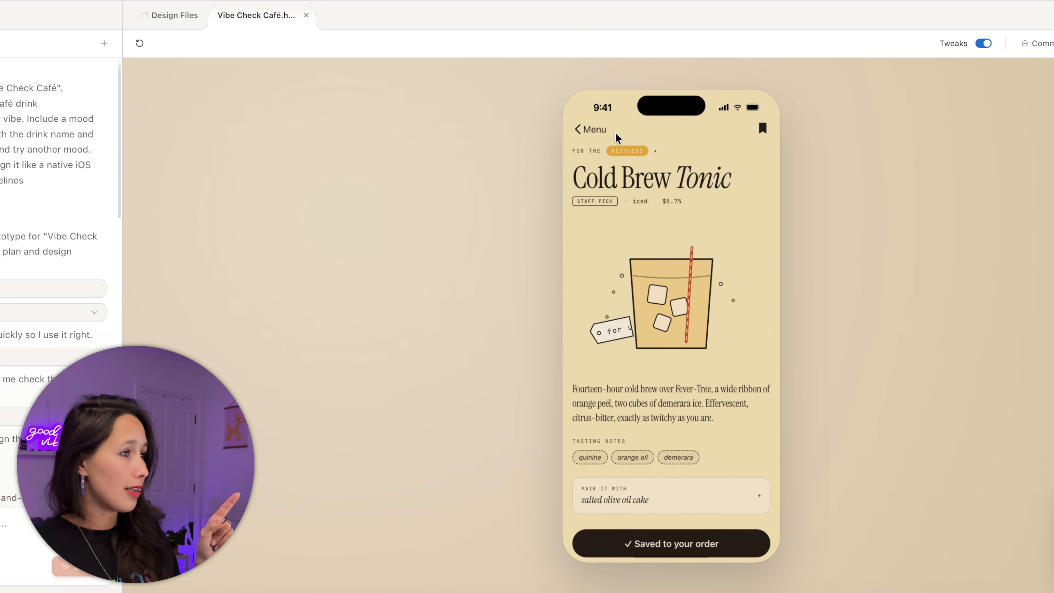
click(583, 130)
scroll(627, 190, up, 5)
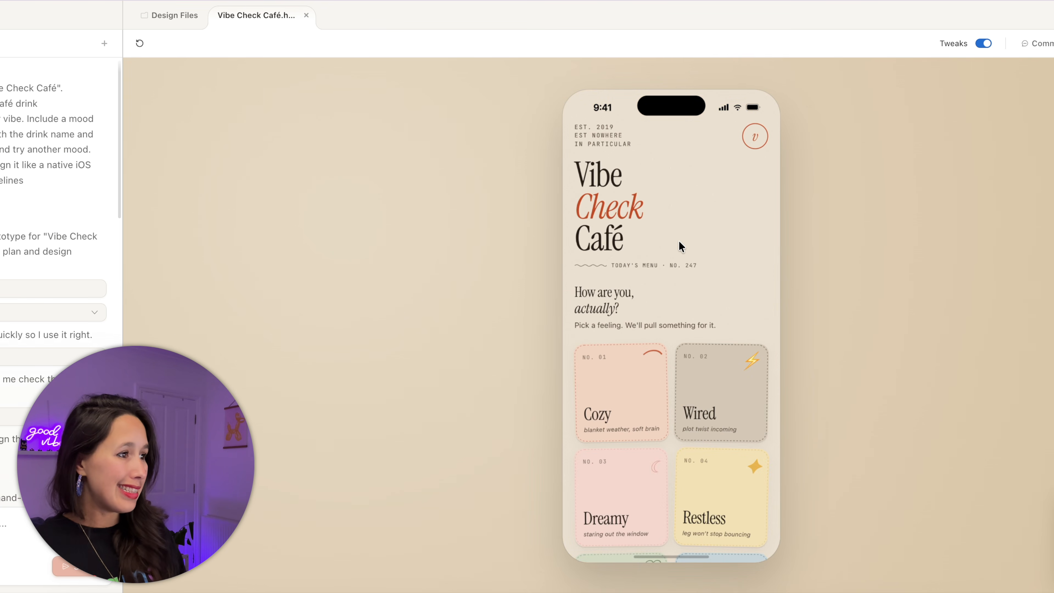
drag(633, 251, 582, 163)
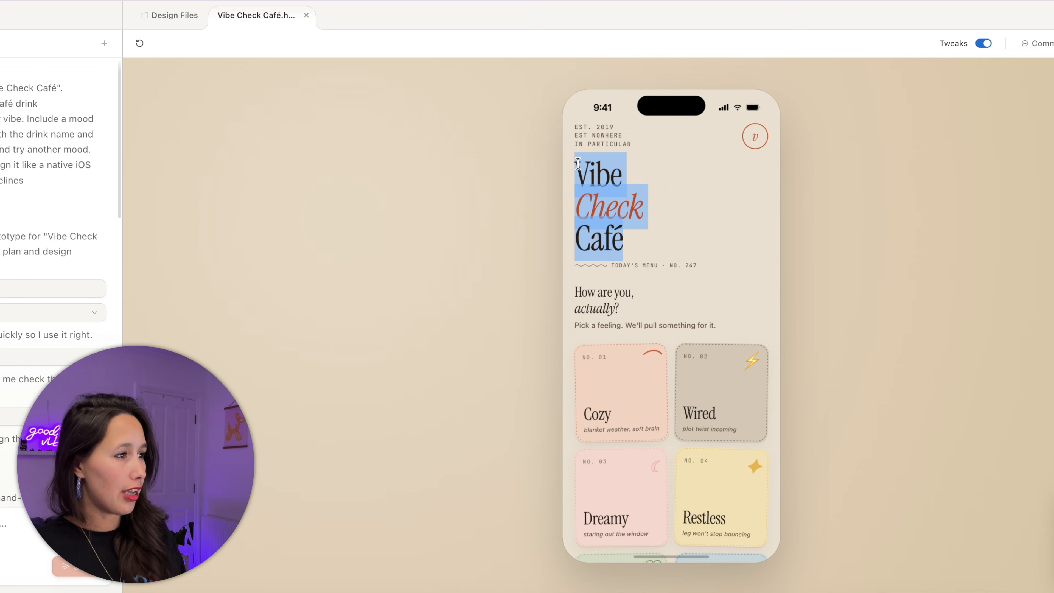
click(539, 169)
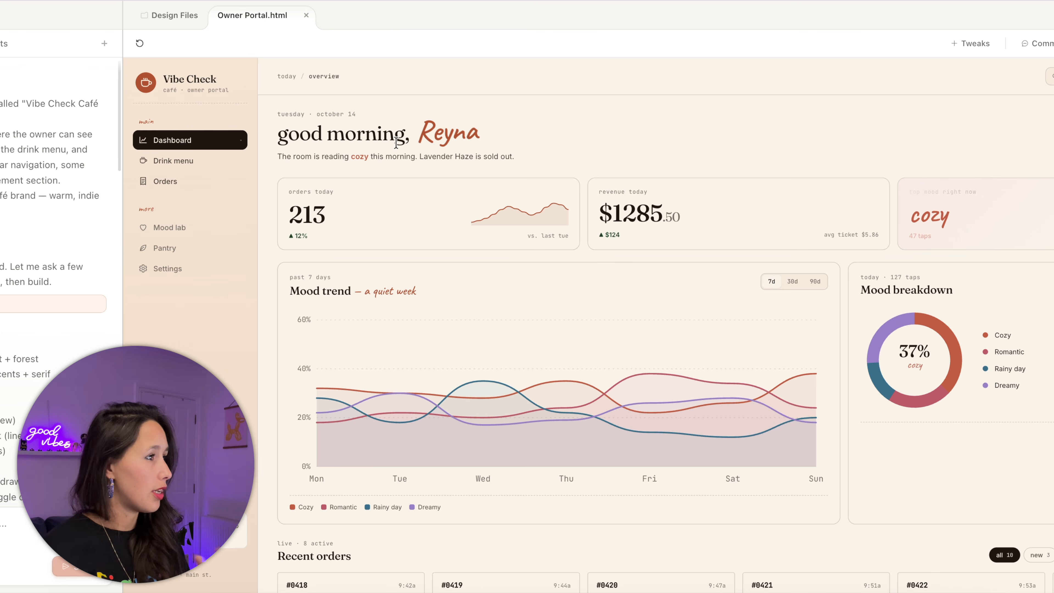
- Highlight the owner greeting and the Lavender Haze sold-out note on the dashboard
drag(417, 133, 548, 134)
click(555, 137)
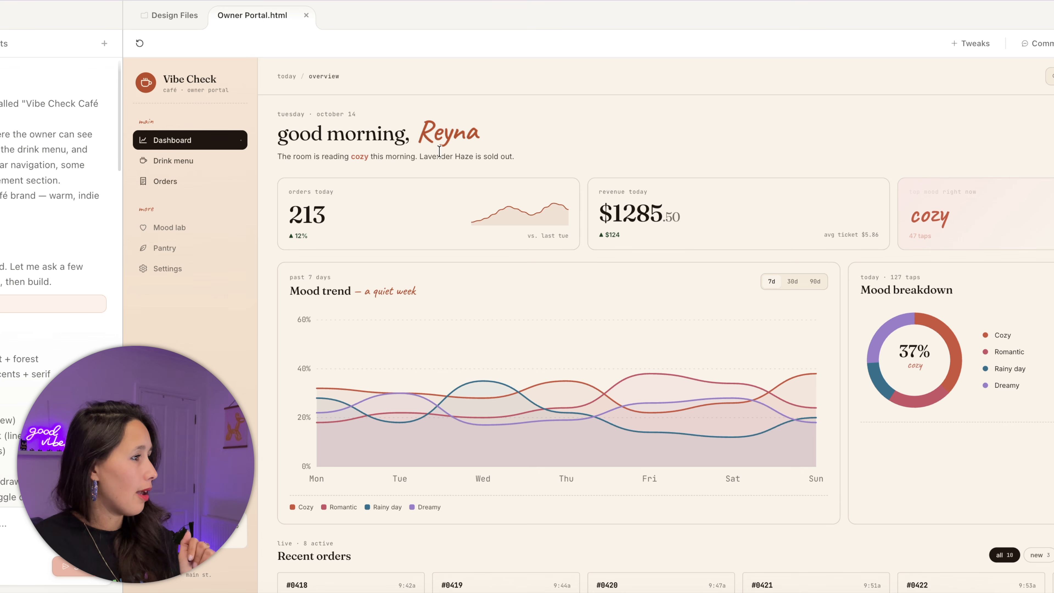
scroll(456, 228, down, 4)
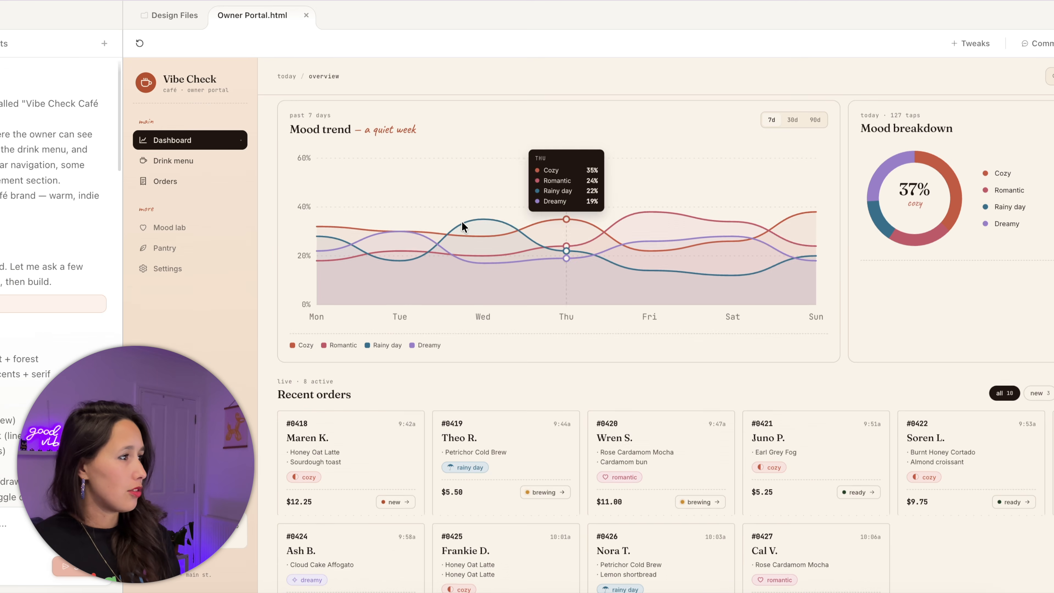
scroll(461, 226, up, 4)
drag(302, 157, 545, 167)
click(389, 160)
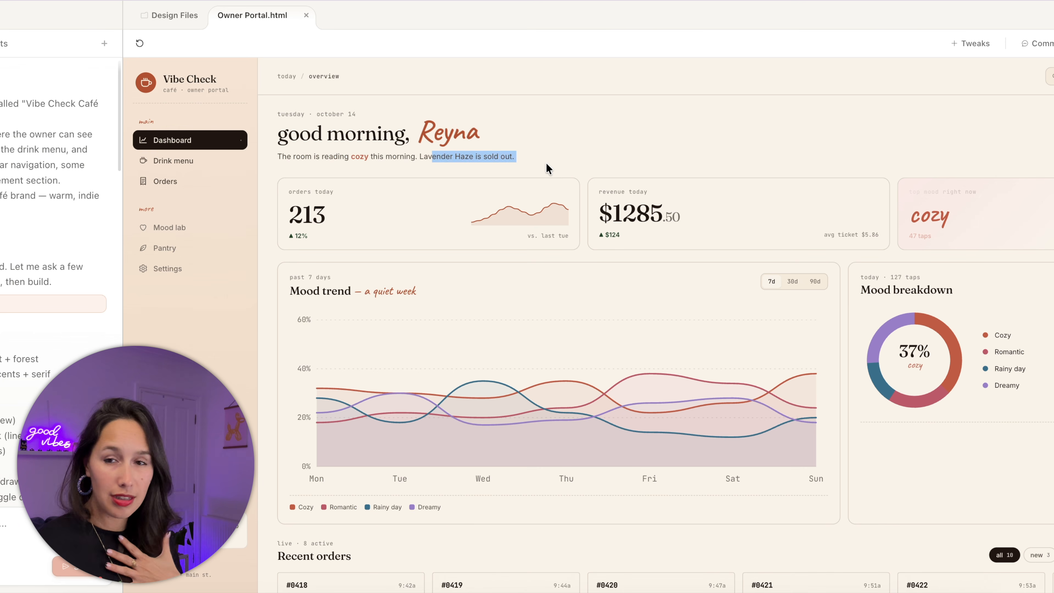
click(545, 166)
scroll(632, 209, down, 1)
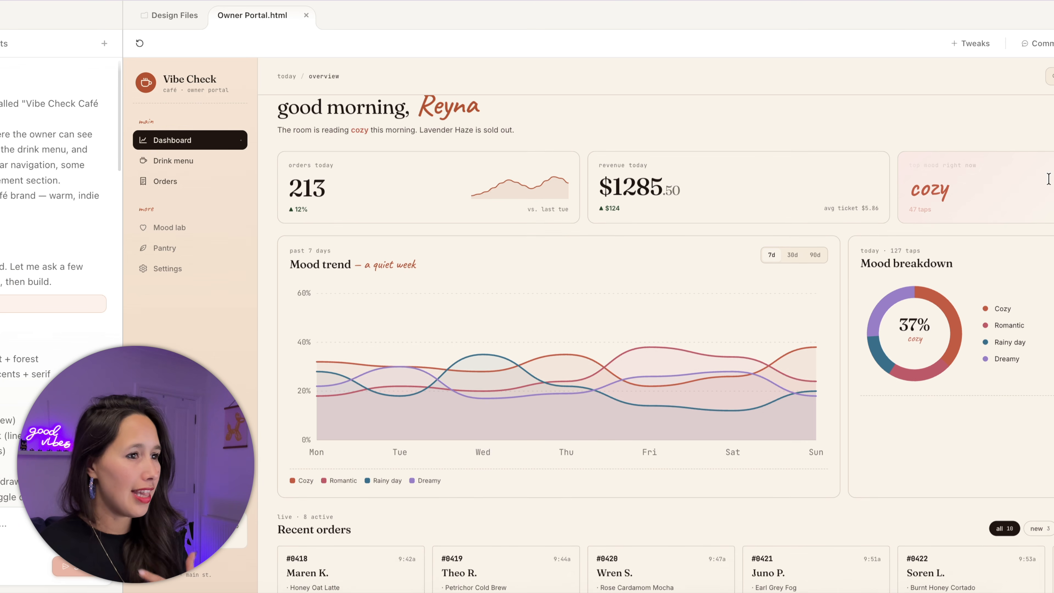
scroll(619, 175, down, 1)
scroll(614, 166, down, 5)
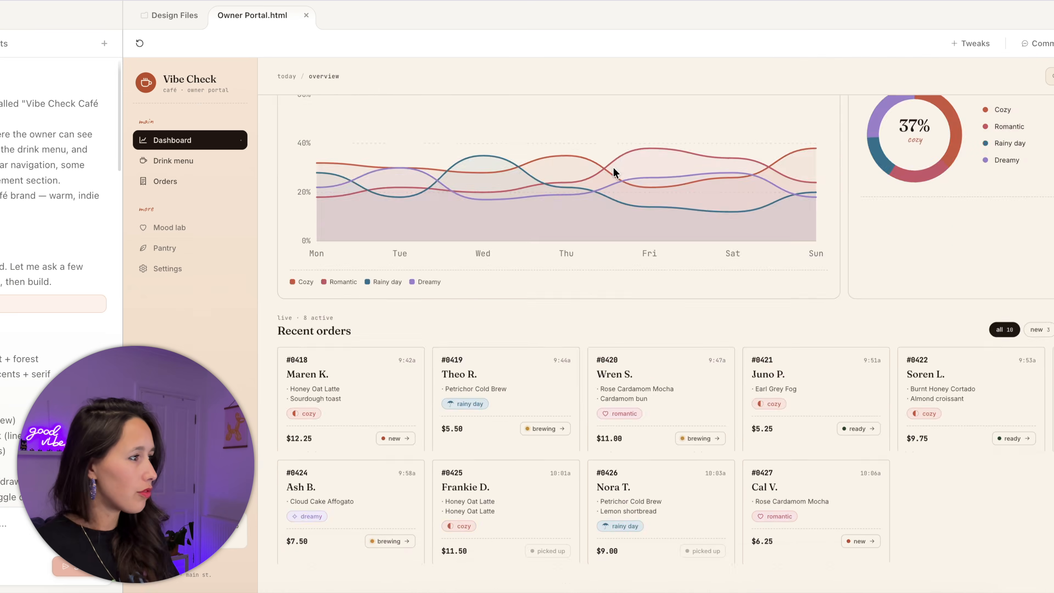
scroll(788, 207, up, 5)
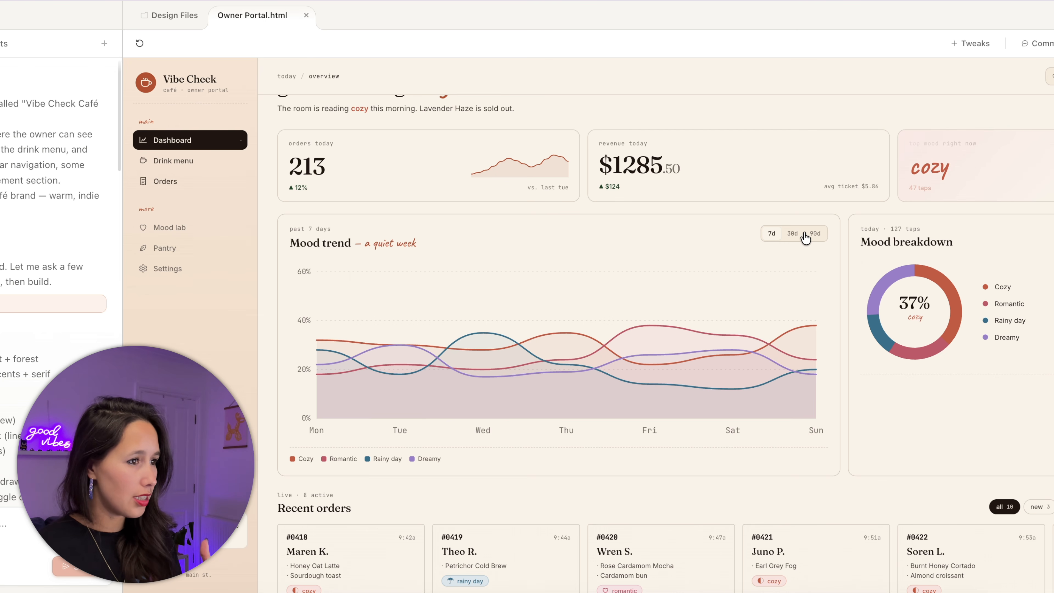
- Advance order #0419 to picked up and mark order #0420 ready
scroll(382, 400, down, 4)
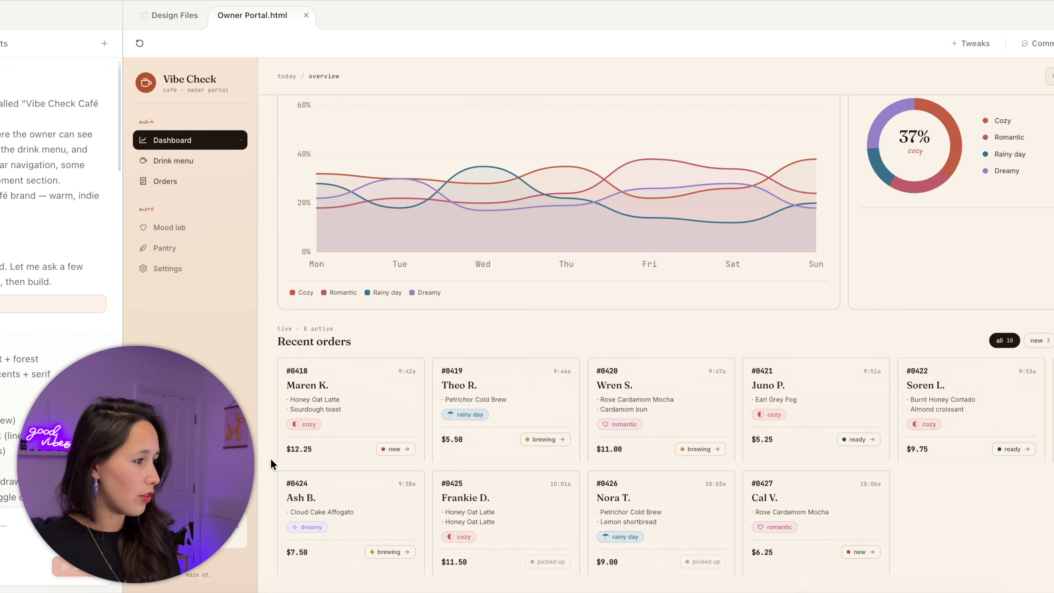
click(561, 444)
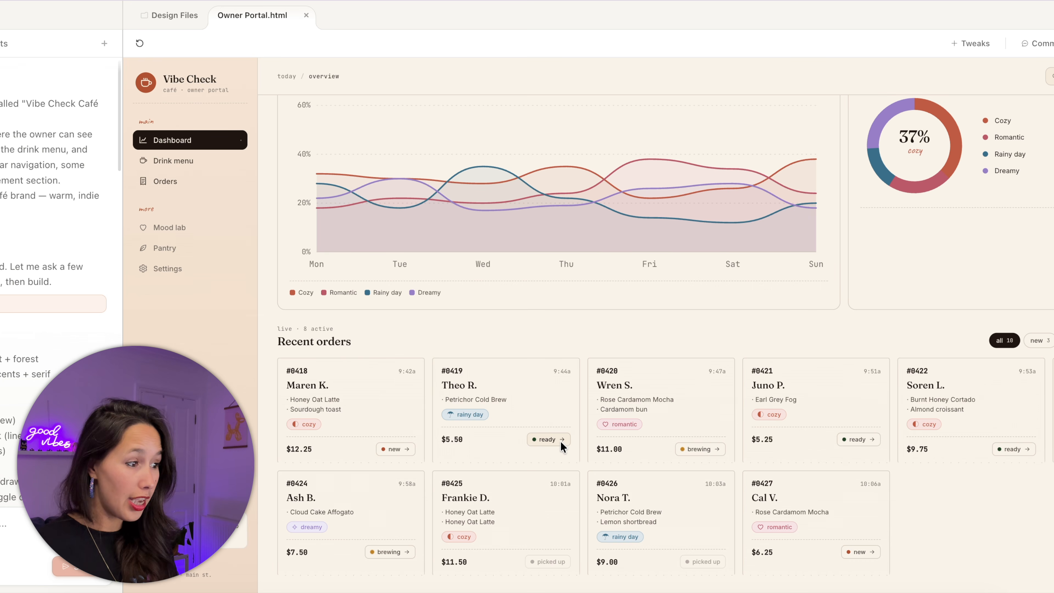
click(561, 442)
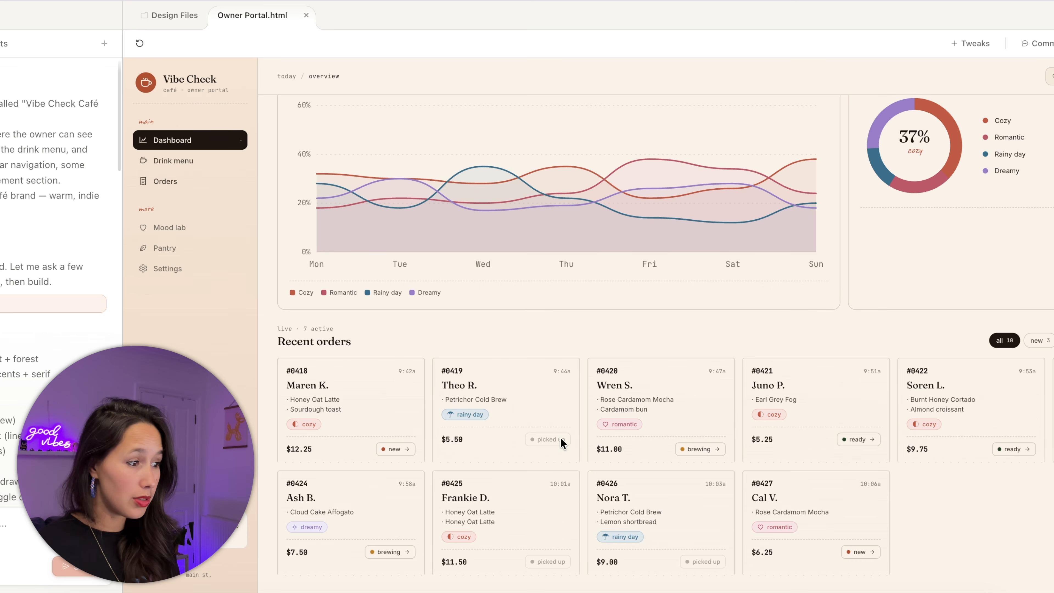
click(692, 452)
scroll(959, 296, up, 4)
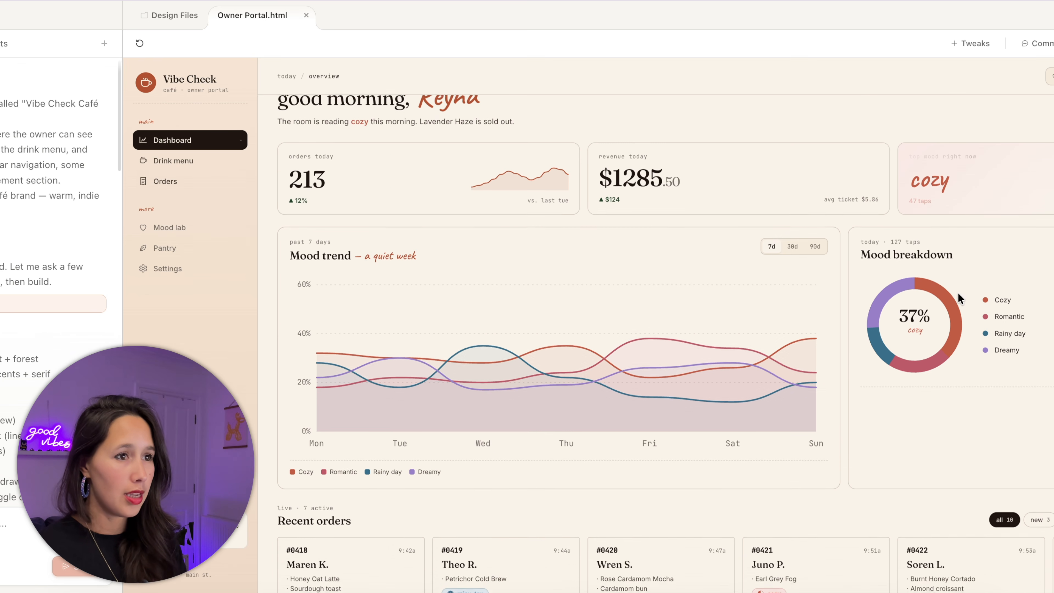
scroll(960, 297, up, 1)
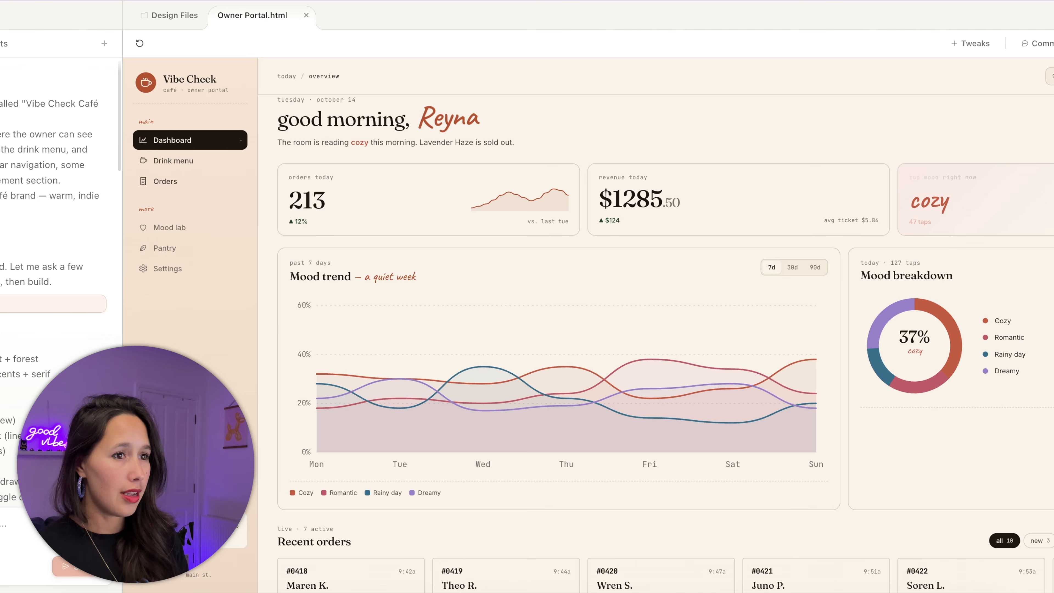
- Visit Drink menu, Orders, Pantry, Mood lab and Settings, ending back on Drink menu
click(173, 164)
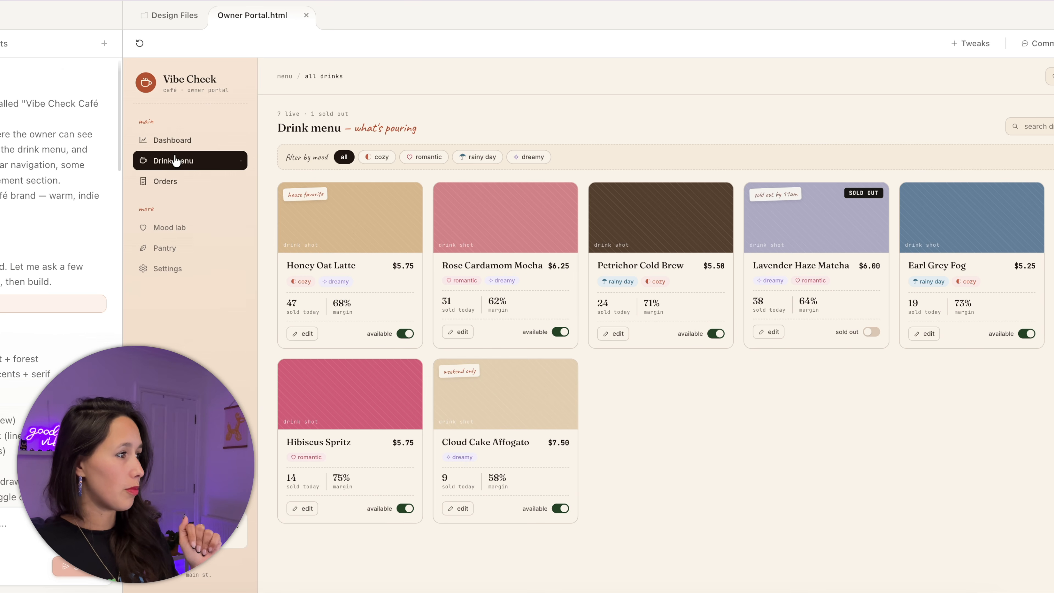
click(173, 182)
click(174, 247)
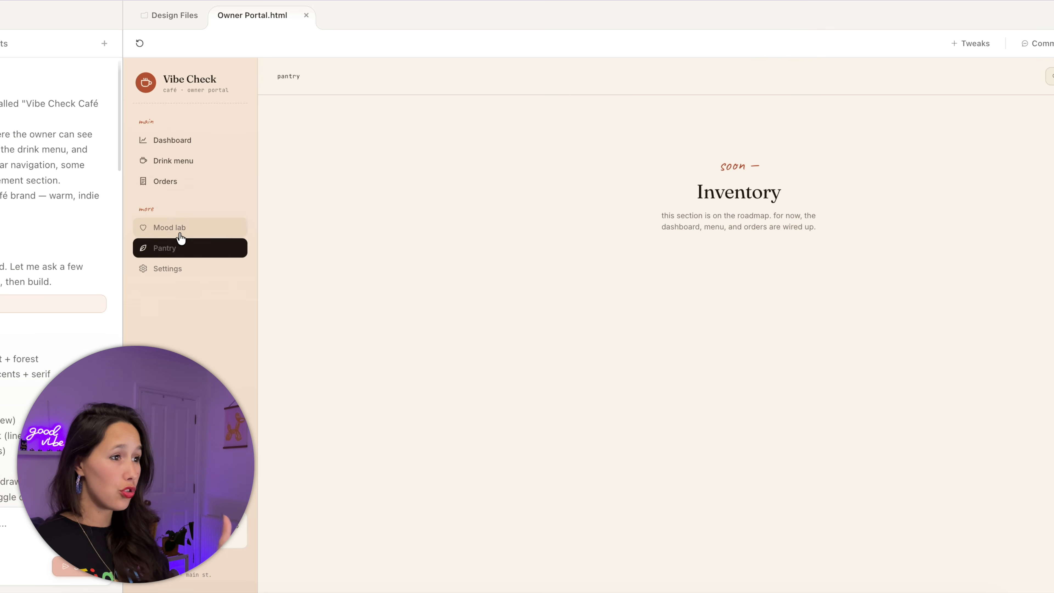
click(181, 229)
click(179, 268)
click(189, 164)
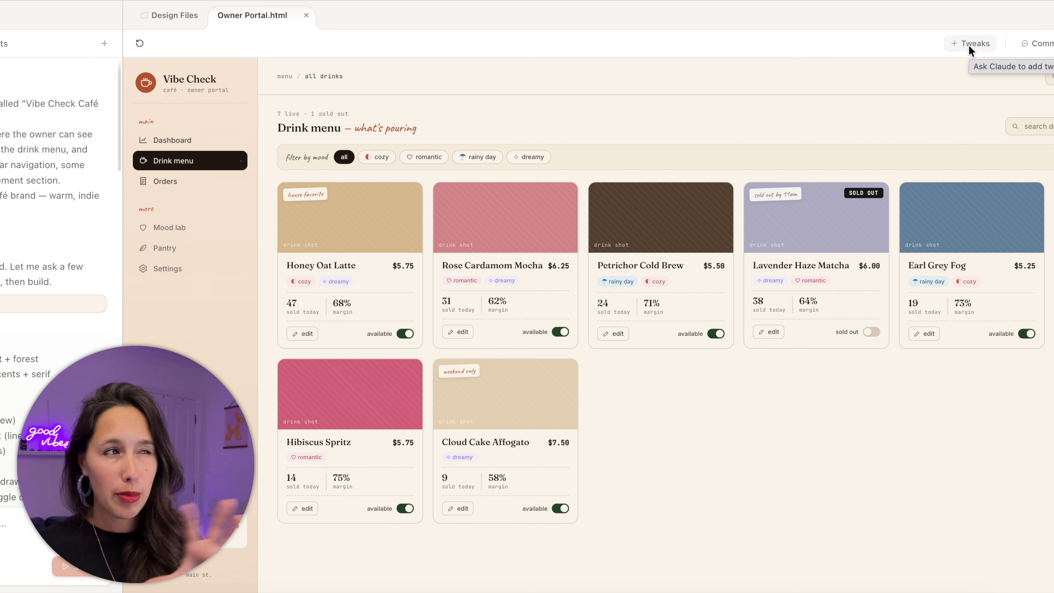
- Open the Tweaks prompt for the portal, then close it without requesting a change
click(969, 44)
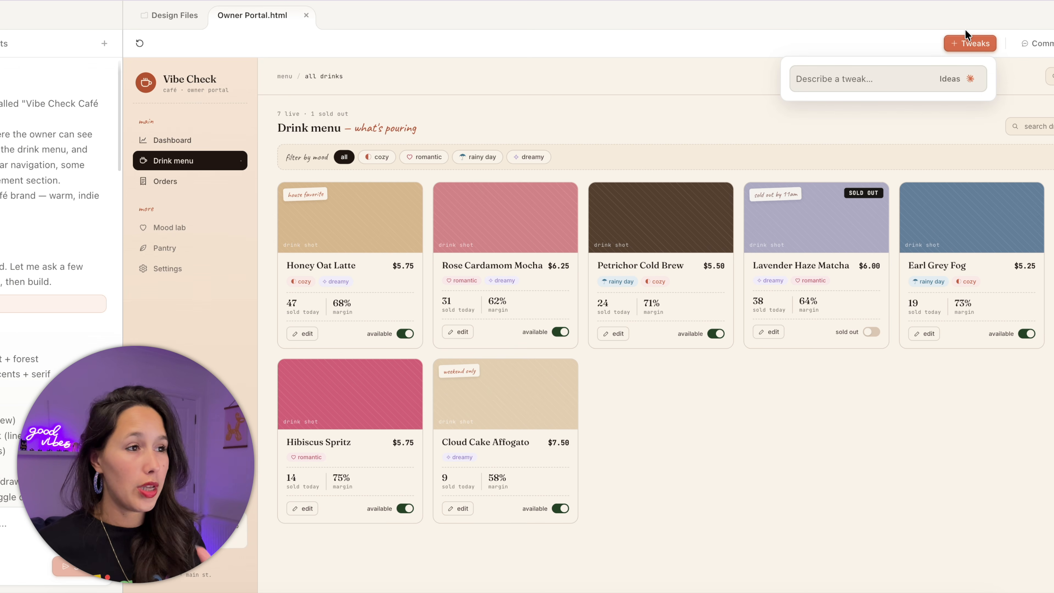
click(960, 77)
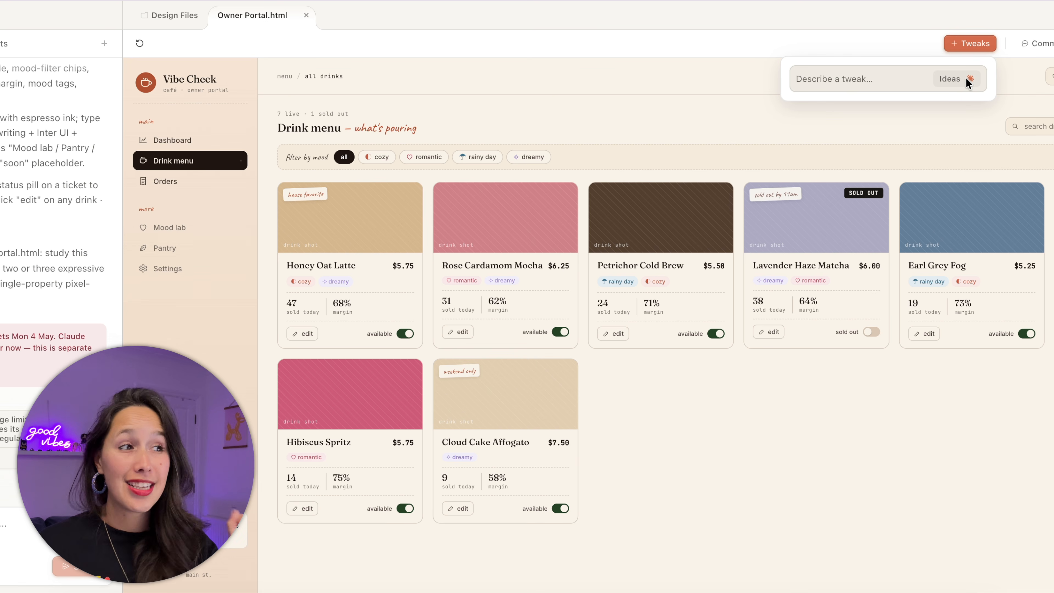
click(965, 77)
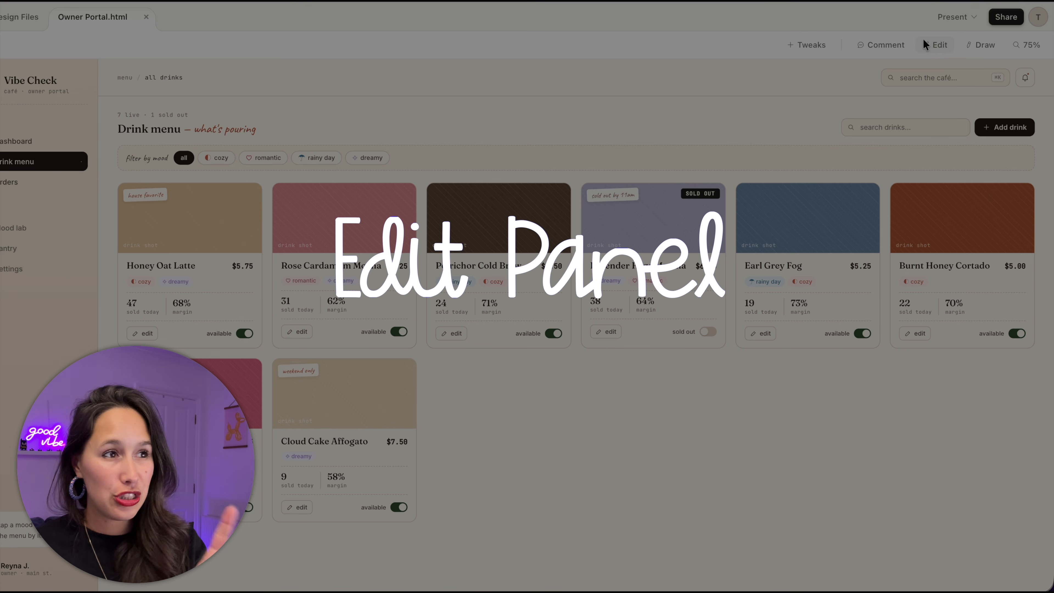
- In Edit mode, rename Earl Grey Fog to Earl Fog and colour the title red (#ff0000)
click(926, 46)
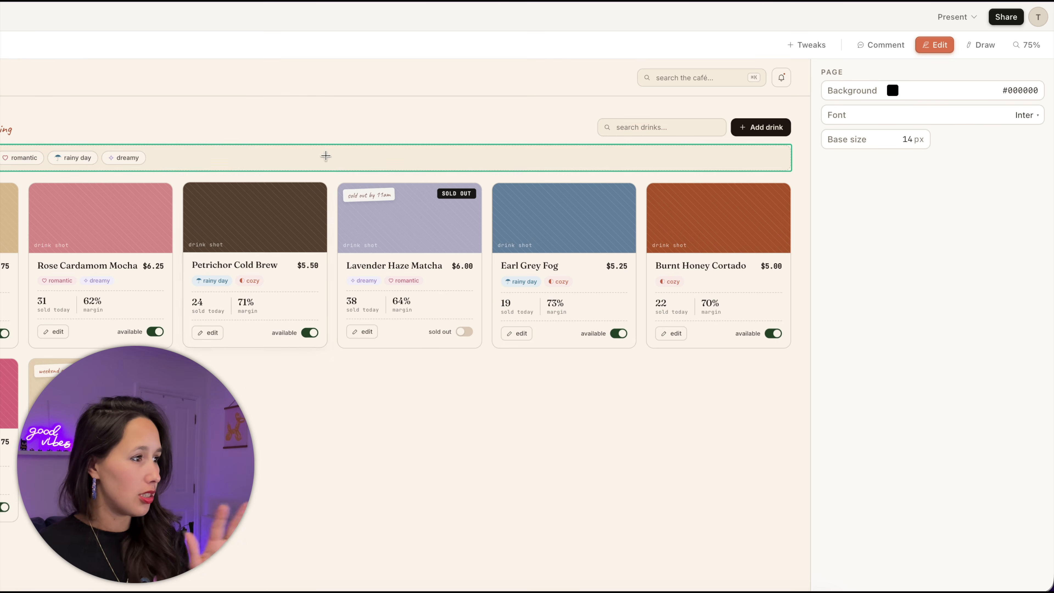
click(547, 266)
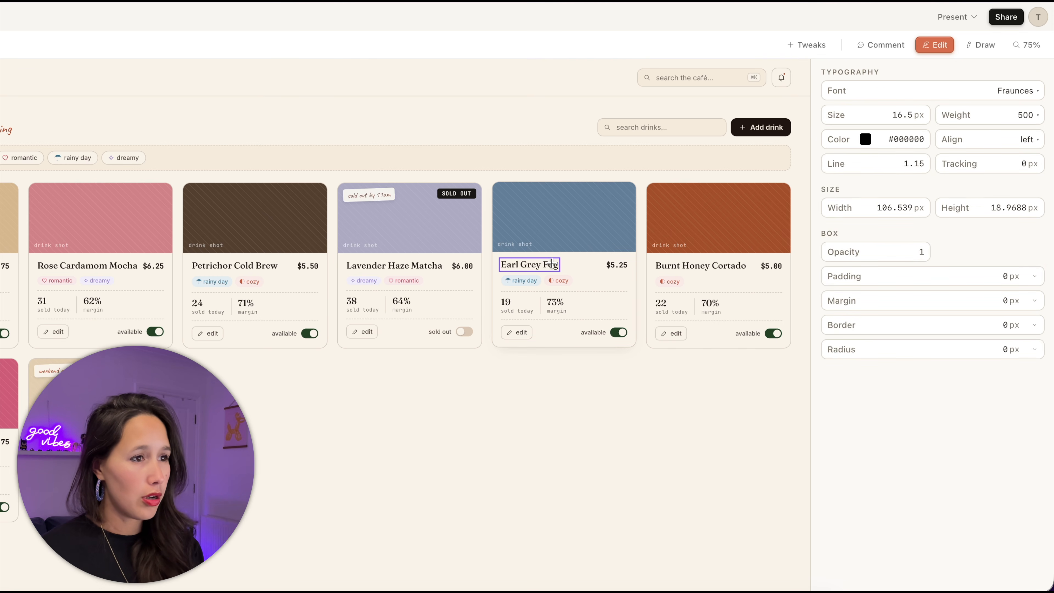
double_click(539, 264)
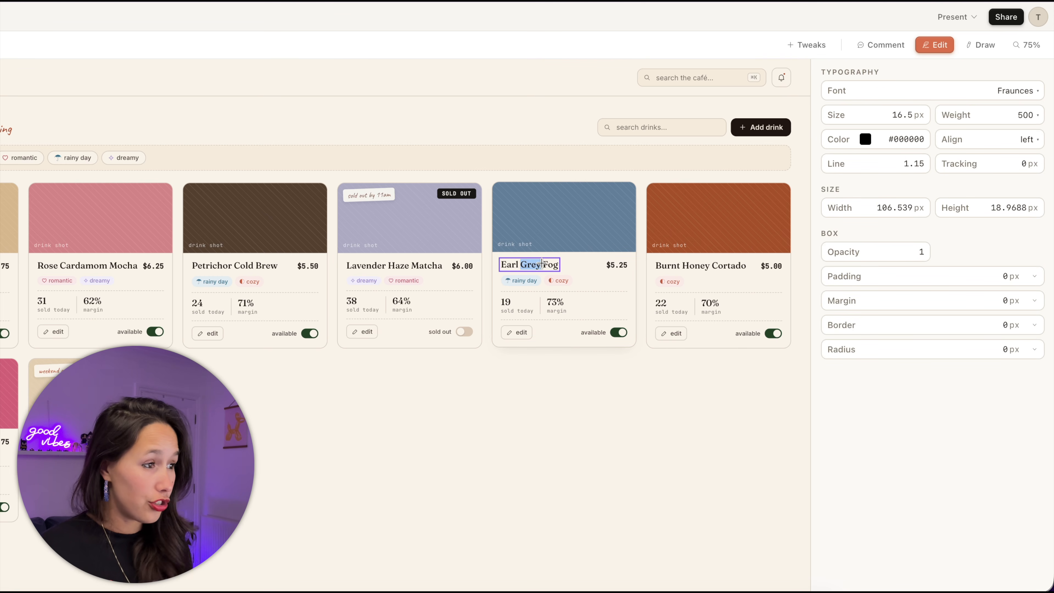
key(BackSpace)
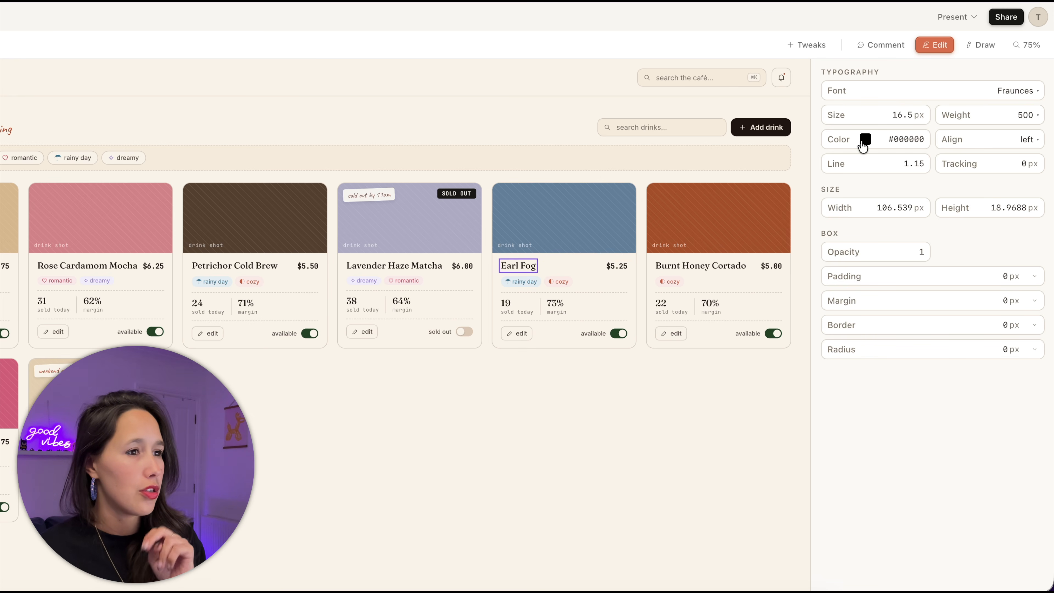
click(865, 139)
drag(987, 171, 1034, 160)
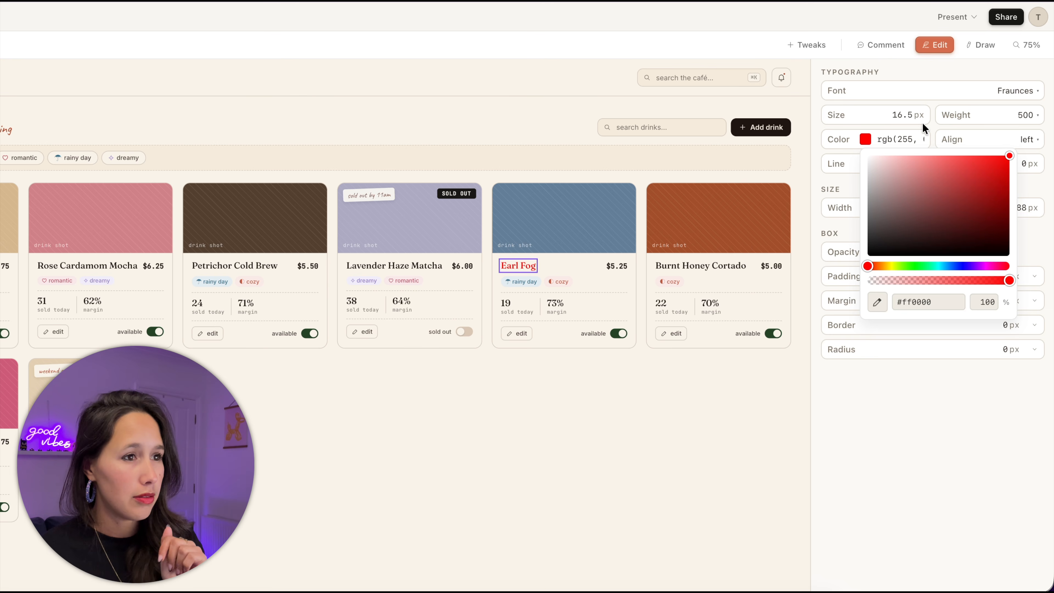
click(941, 128)
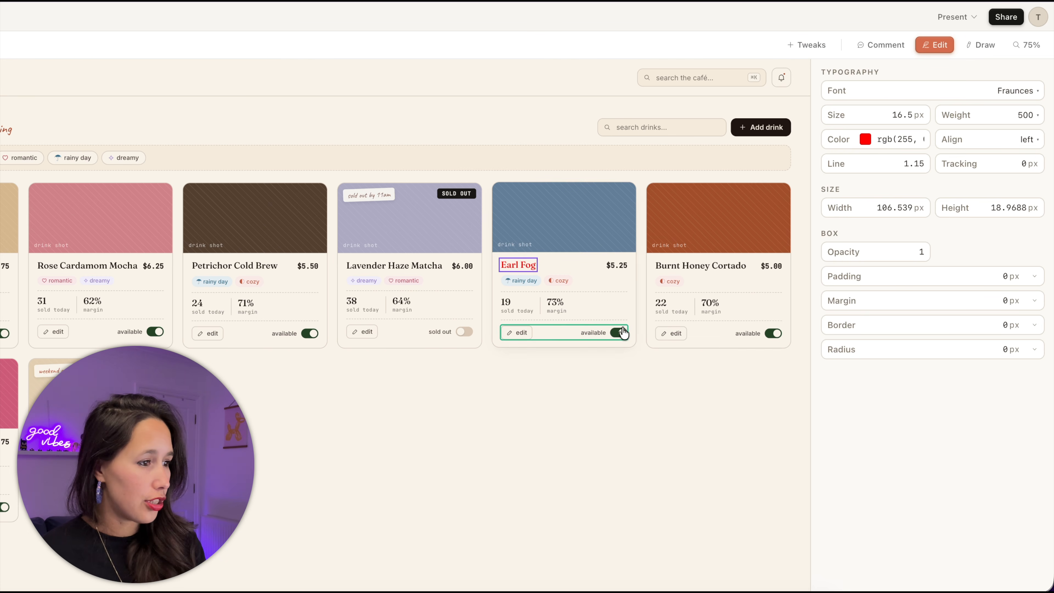
- Set the Earl Fog card's edit button gap to 20px and turn Edit off
click(530, 333)
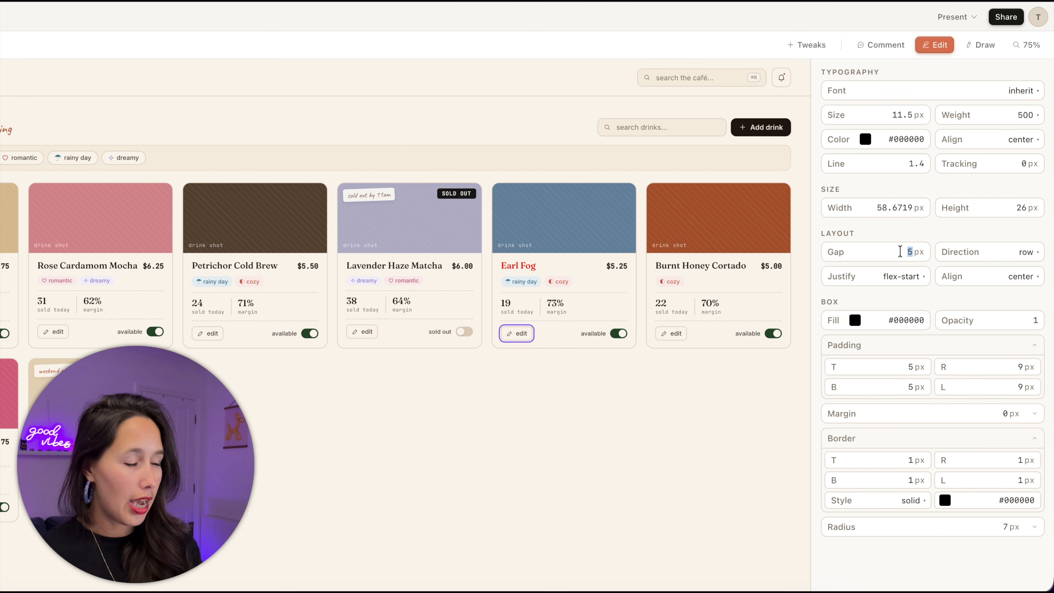
text(20)
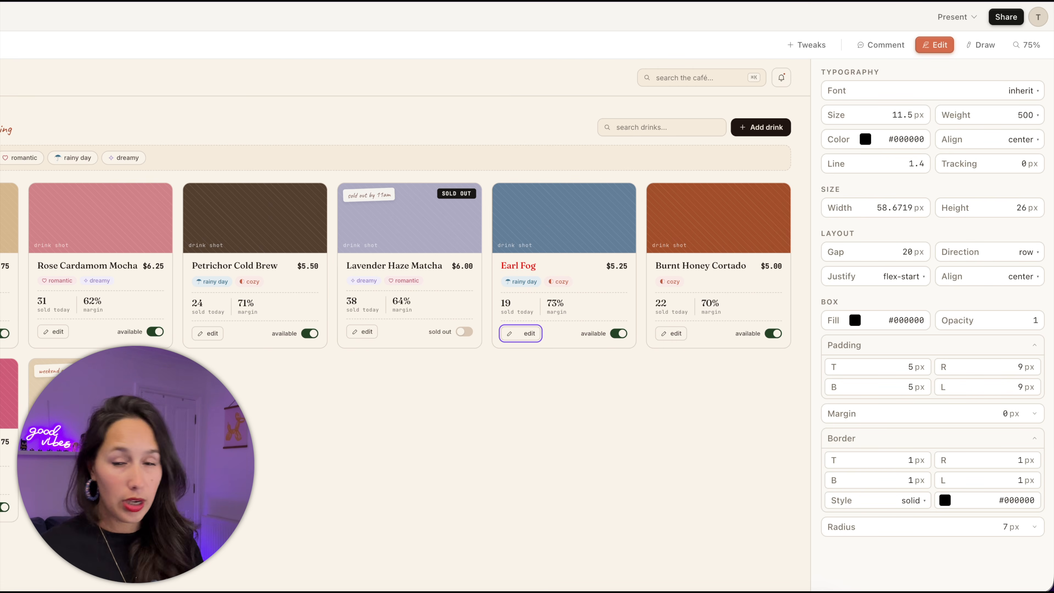
click(942, 44)
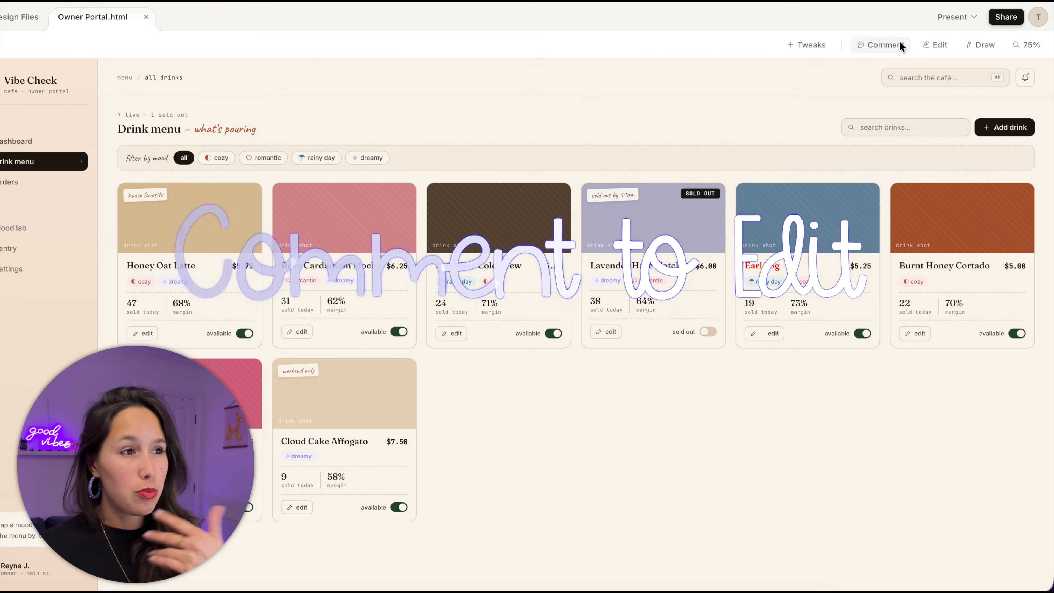
- Comment 'bigger gap' on the mood filter bar and 'make this purple' on the Honey Oat Latte image
click(899, 41)
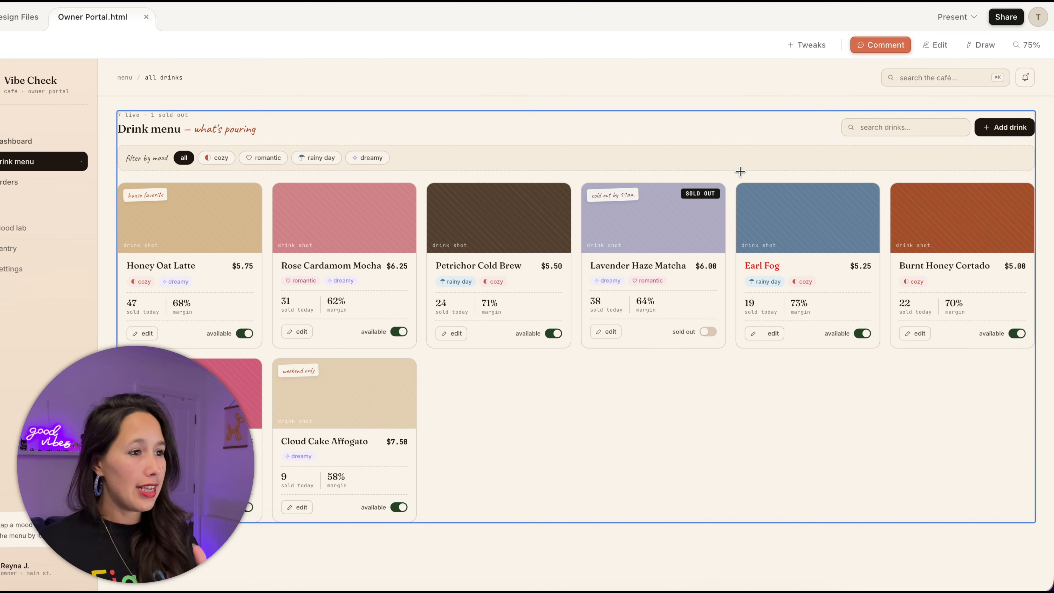
click(712, 157)
text(bigger gap)
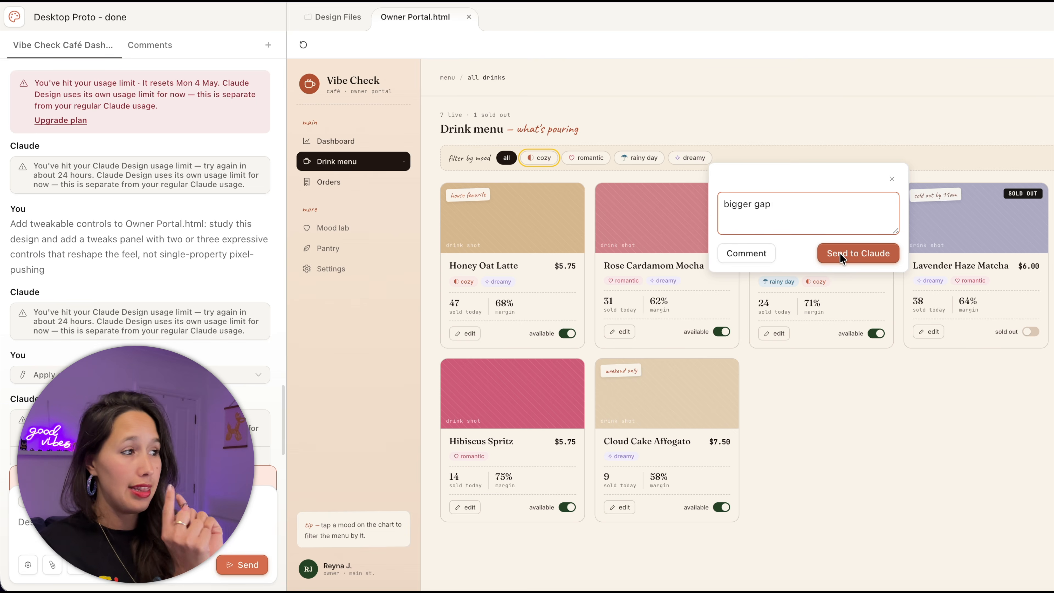
click(759, 252)
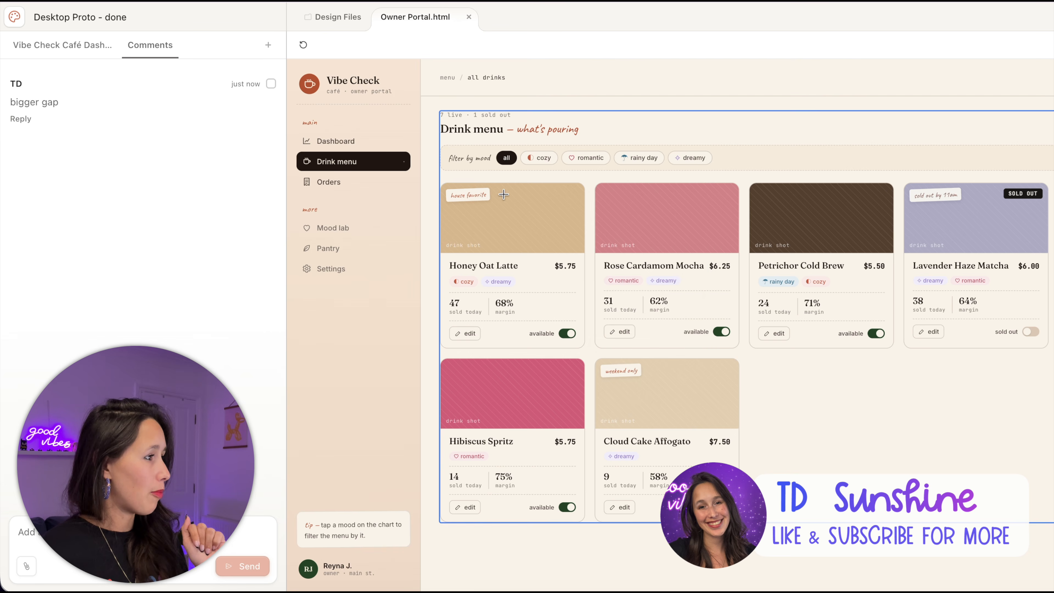
click(507, 209)
text(make this purple)
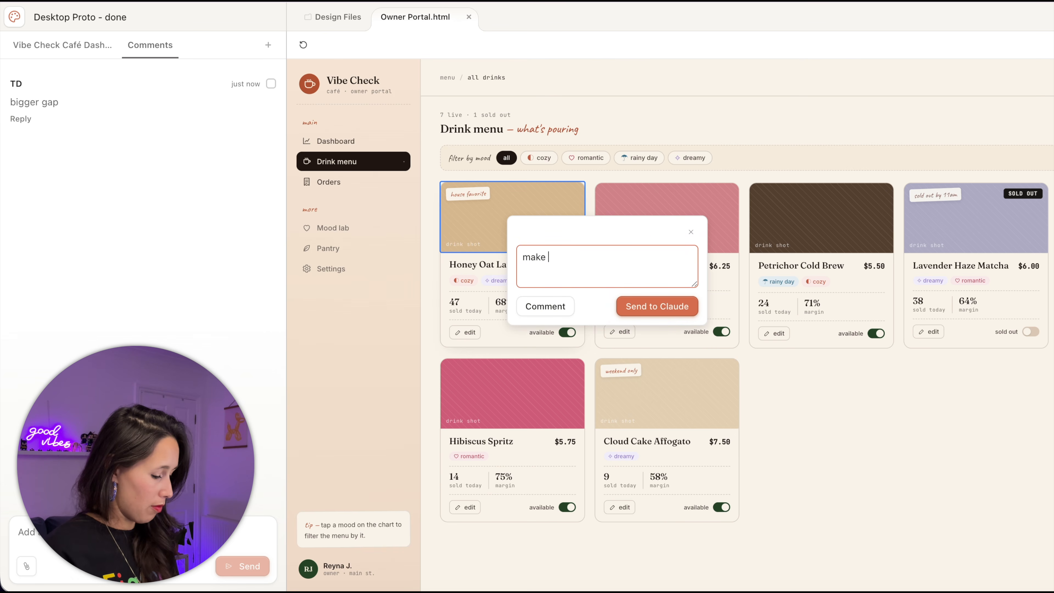
key(Return)
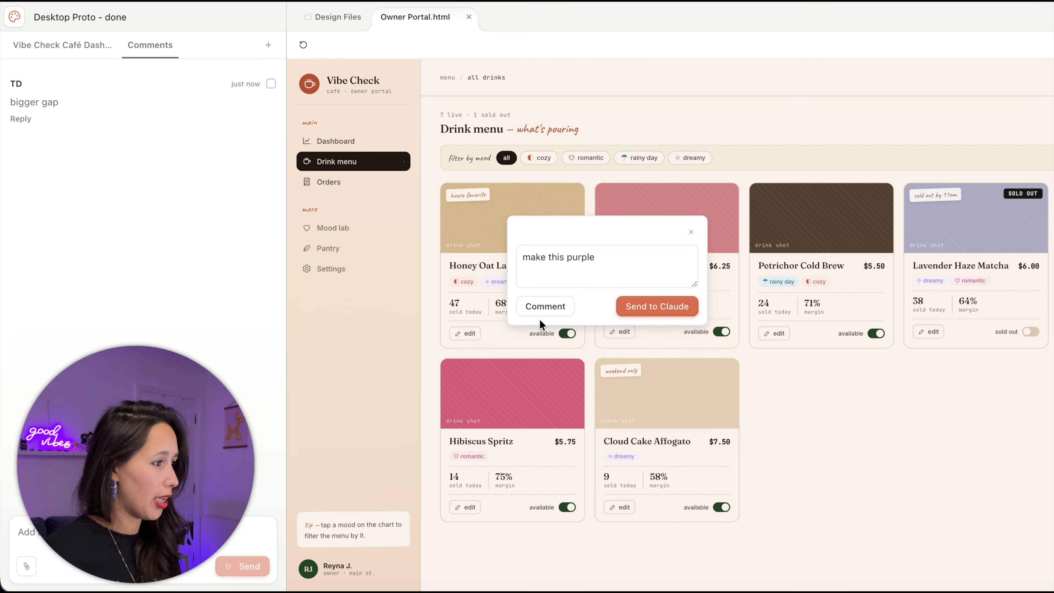
click(545, 306)
- Comment 'add a decimal point' on the 68% margin figure
click(504, 302)
text(adda)
key(BackSpace)
key(BackSpace)
text(a decimle poin)
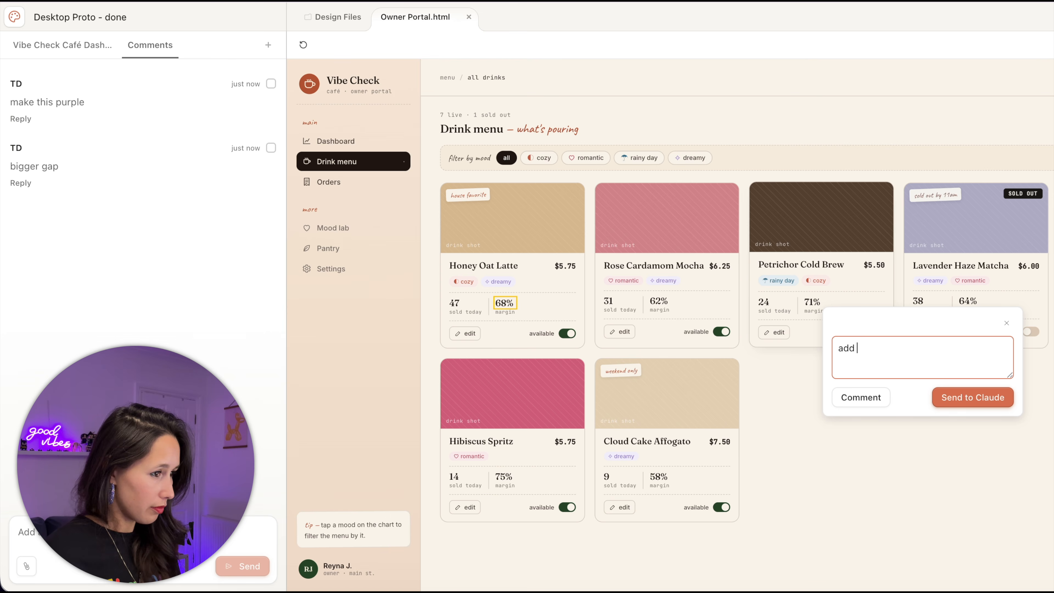
text(t)
key(Return)
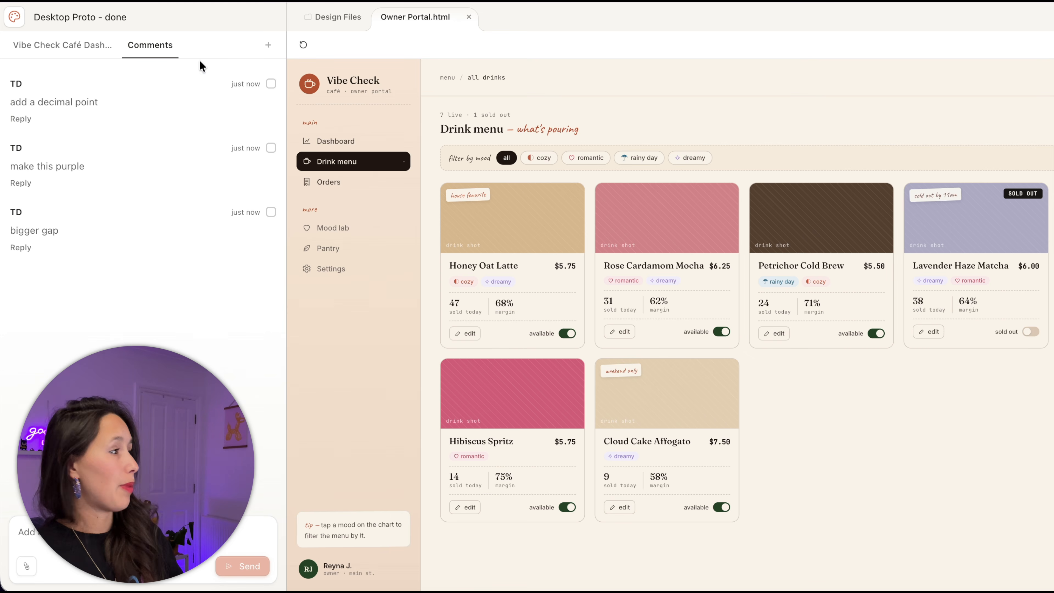
- Tick all three comments in the Comments tab and open the Share menu
click(271, 84)
click(271, 147)
click(271, 211)
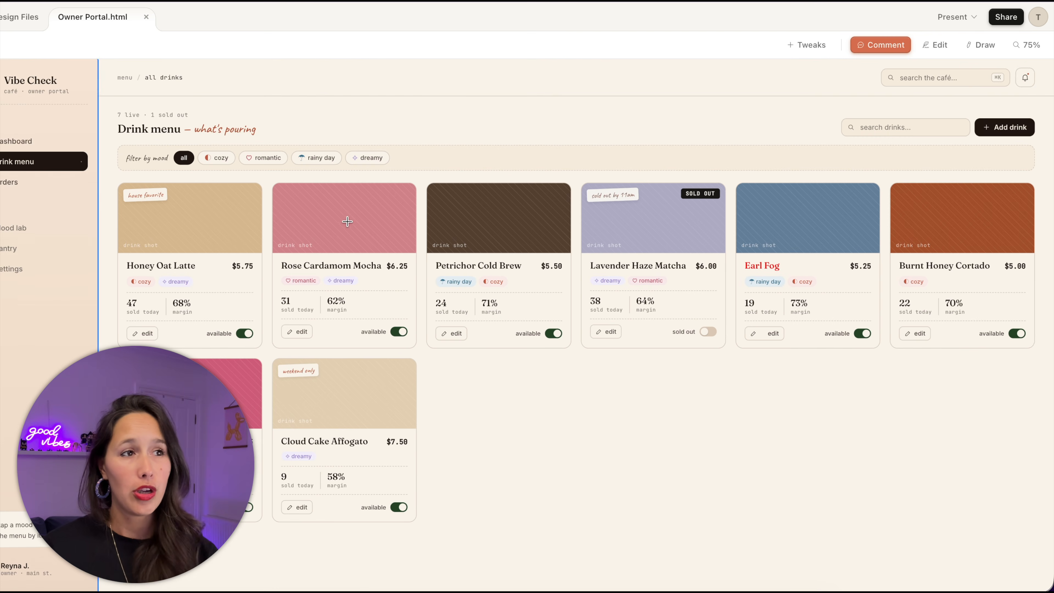
click(1014, 19)
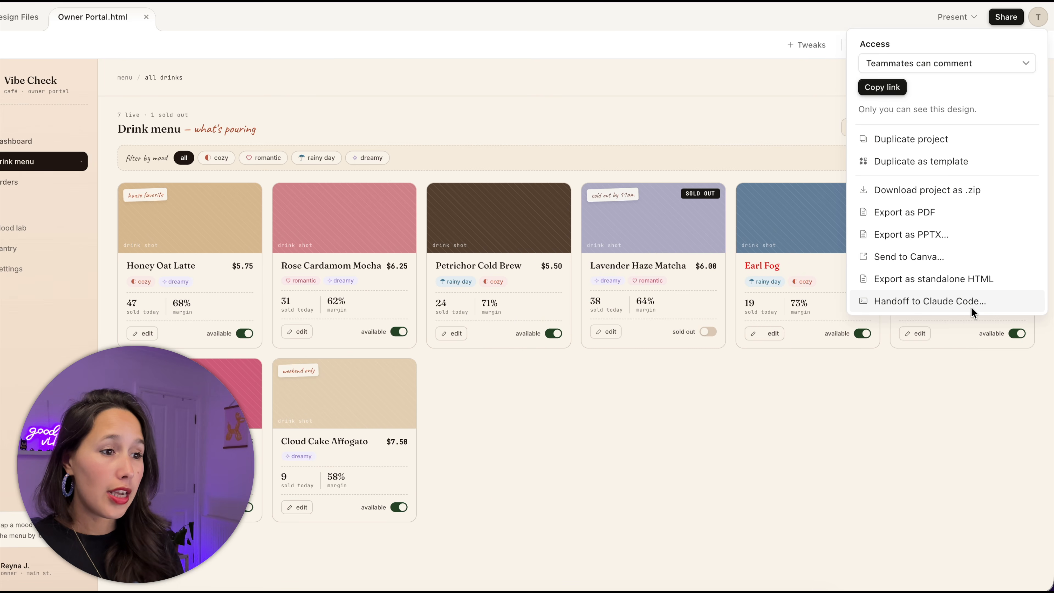
- Copy the Owner Portal's Handoff to Claude Code command and switch to the Claude Code terminal
click(971, 303)
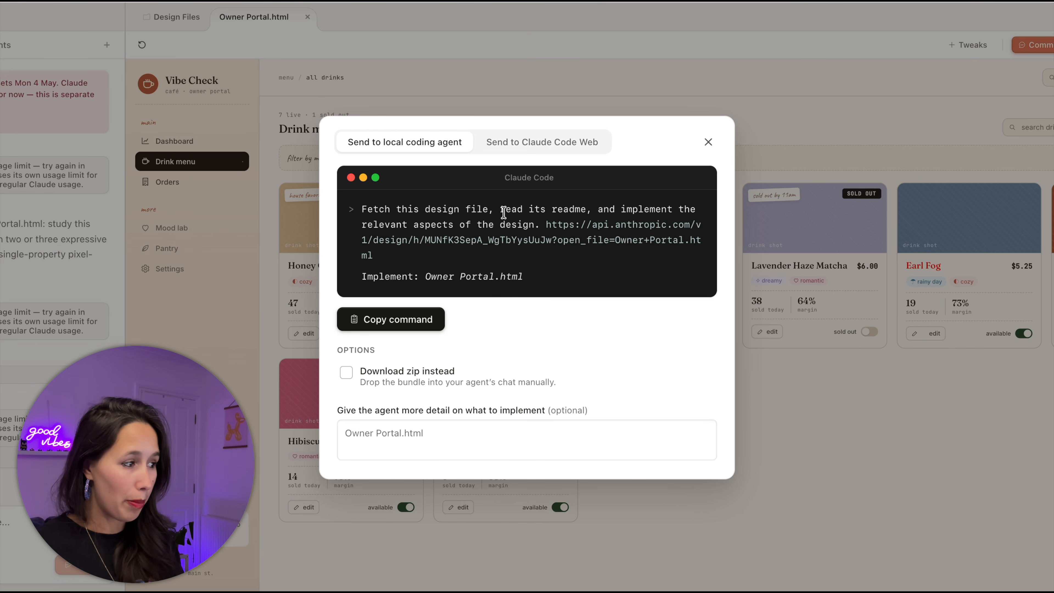
click(403, 326)
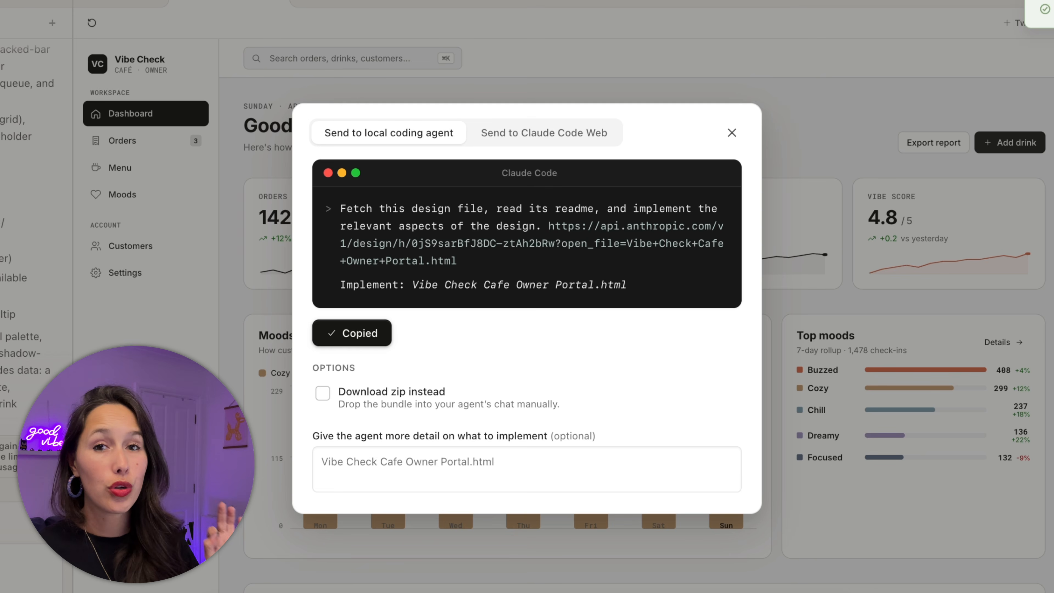
key(super+Tab)
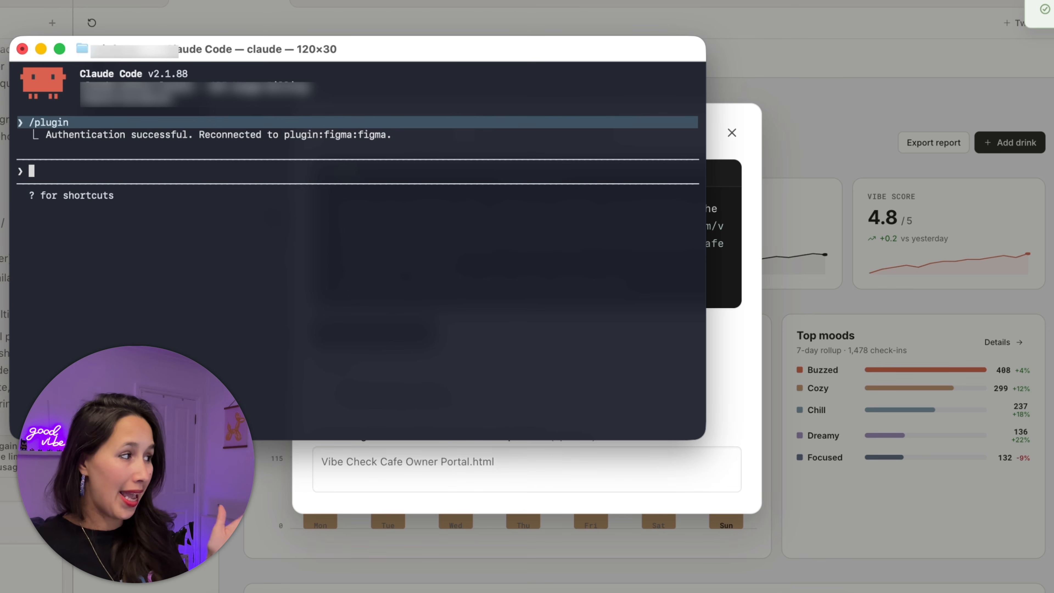
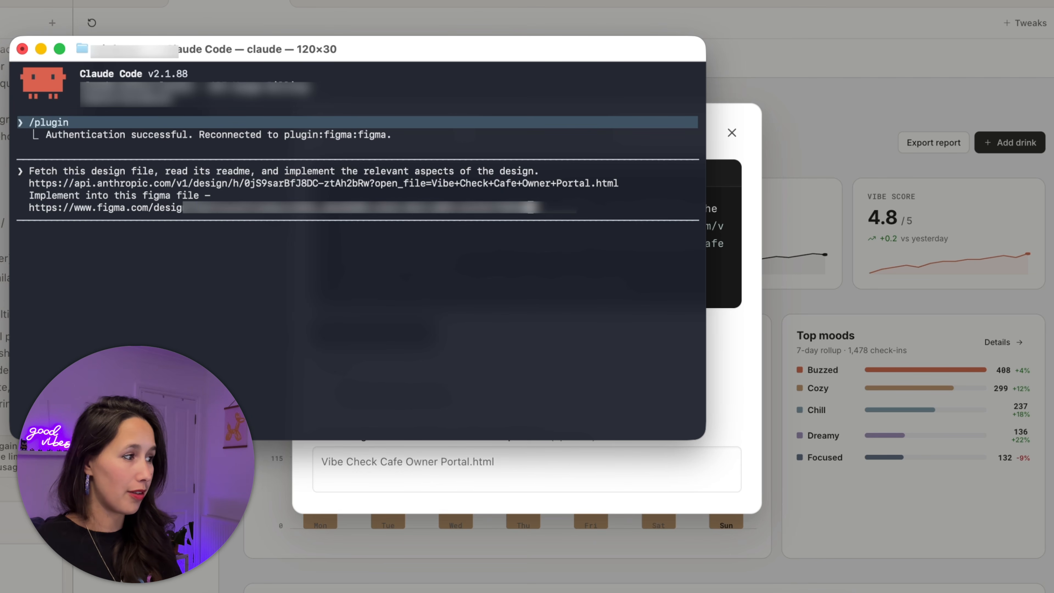
- Paste the handoff command into Claude Code, trim the Implement line's target, and submit it
key(Return)
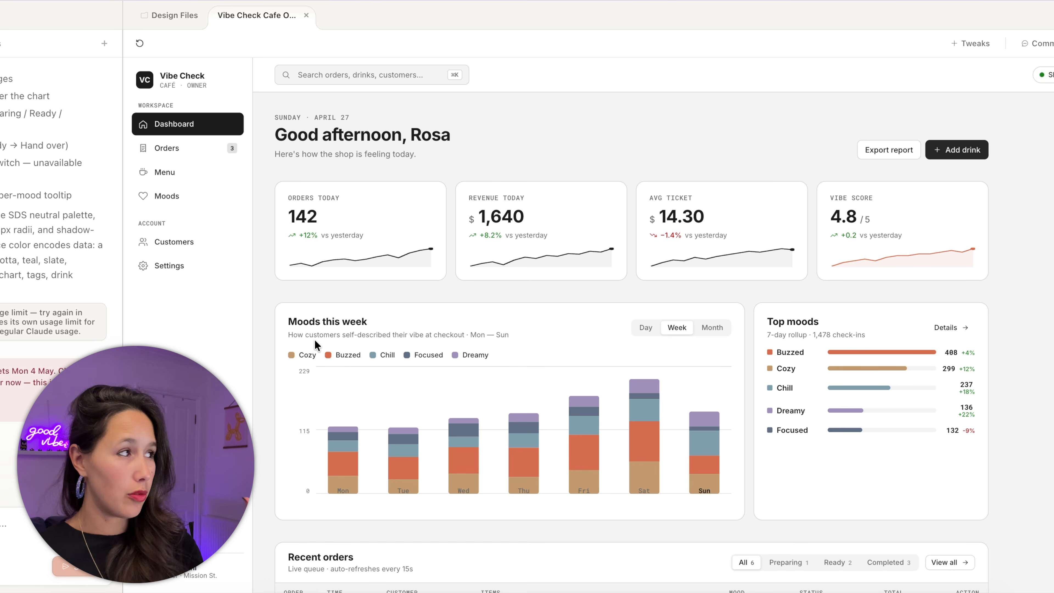
scroll(721, 220, down, 10)
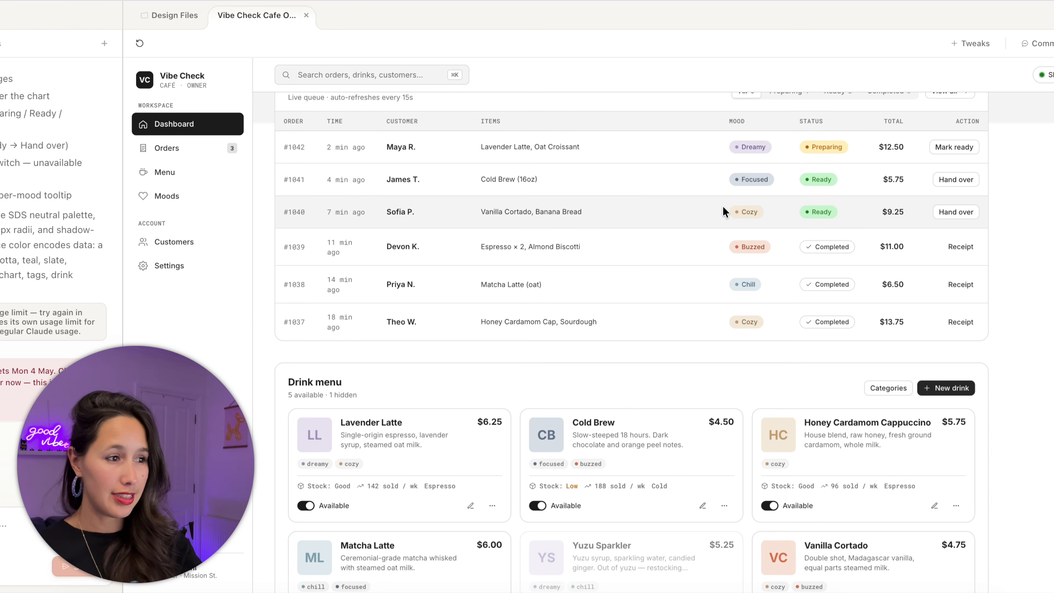
scroll(723, 212, up, 10)
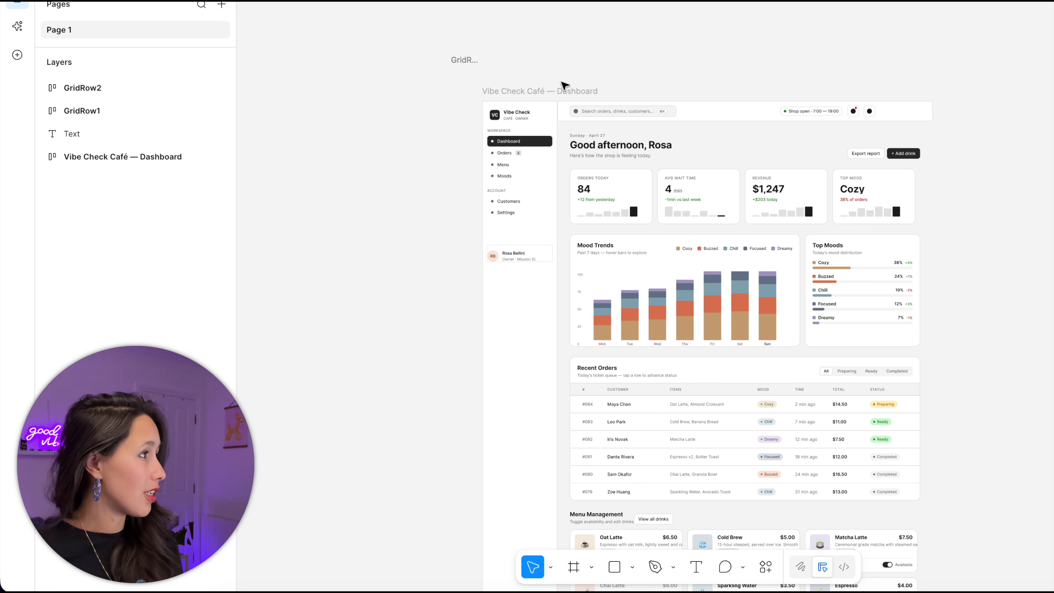
- Select the Vibe Check Café — Dashboard frame and compare it with the Claude Design prototype
click(564, 90)
scroll(564, 89, down, 3)
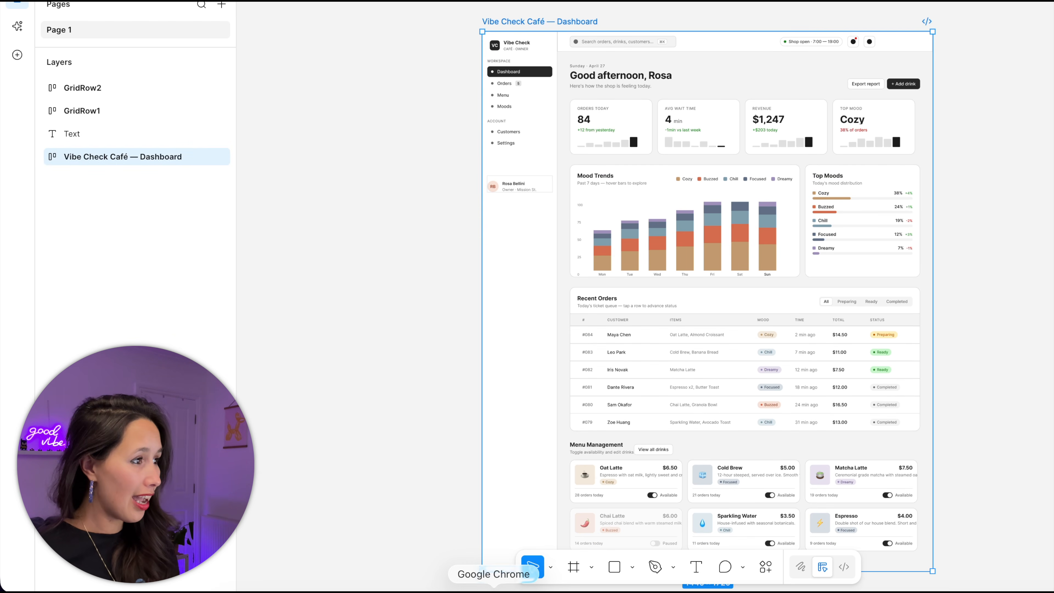
click(493, 589)
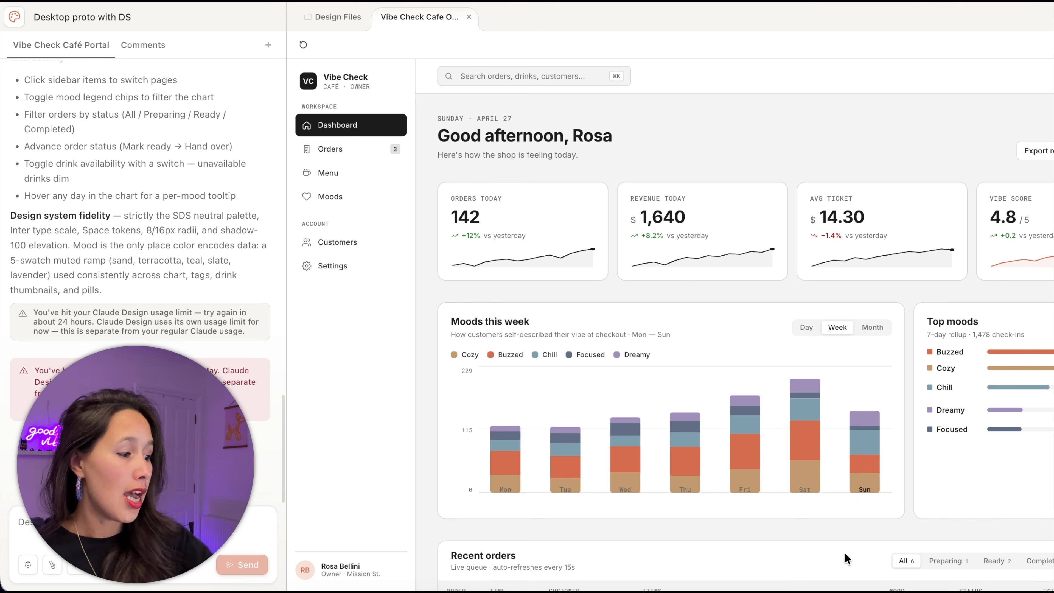
click(734, 585)
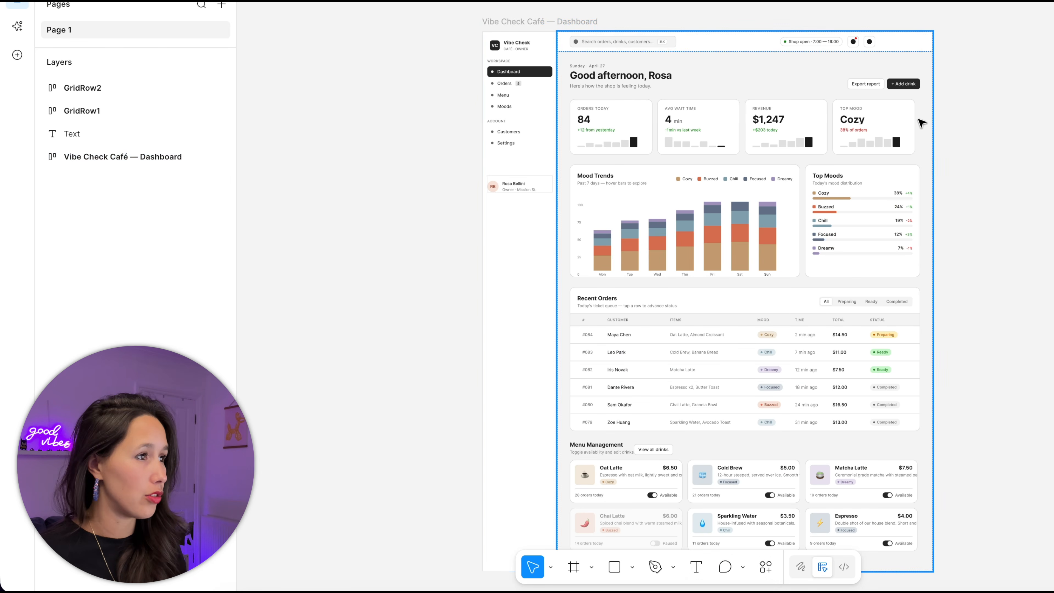
- Inspect the Main content, GridRow2, GridRow1, Sidebar, Topbar and Page layers of the dashboard
click(881, 121)
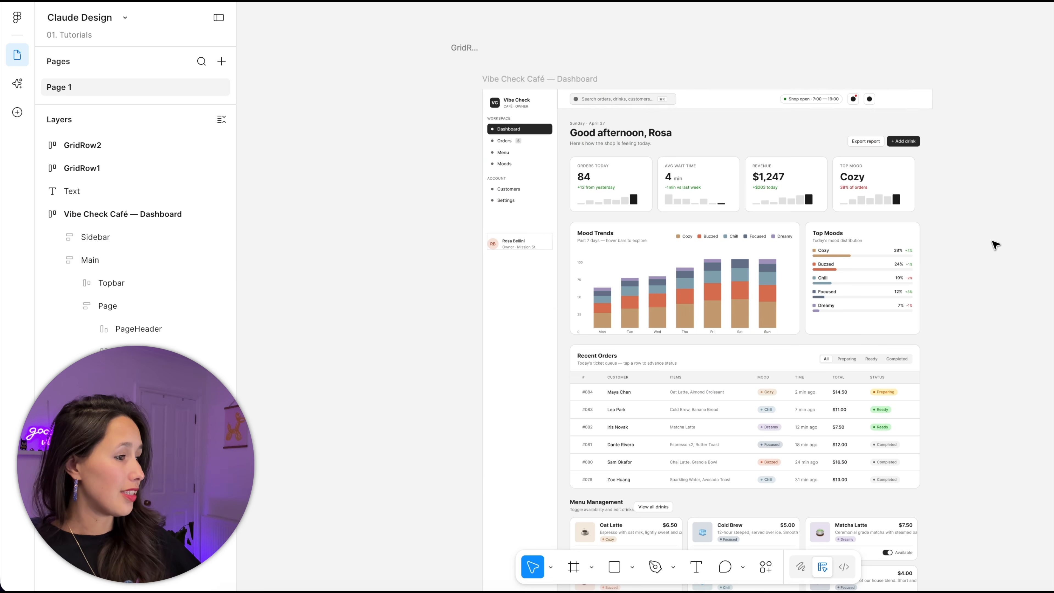
drag(992, 242, 1040, 171)
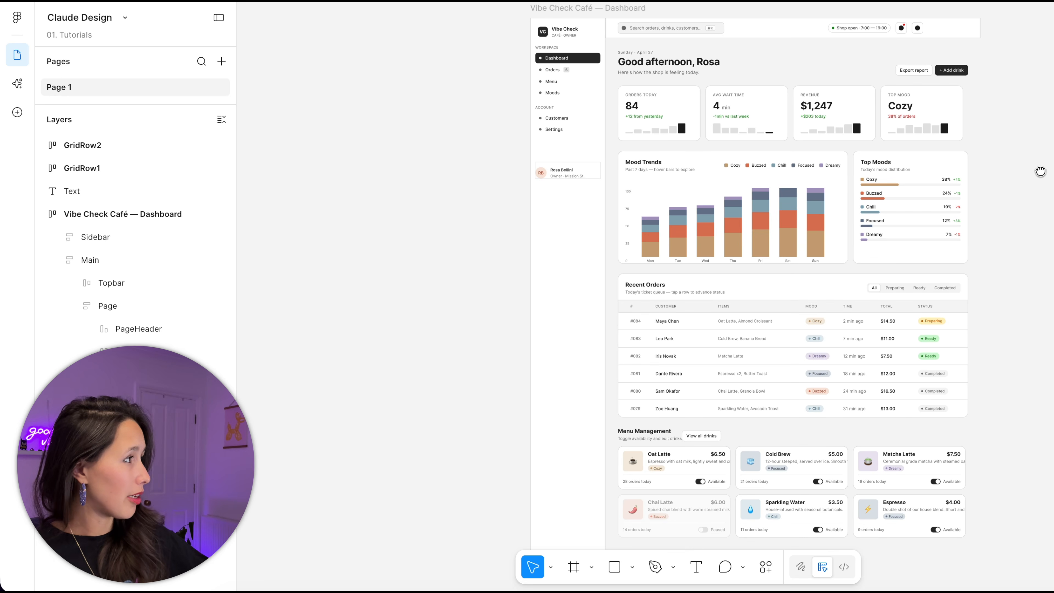
click(118, 147)
click(99, 168)
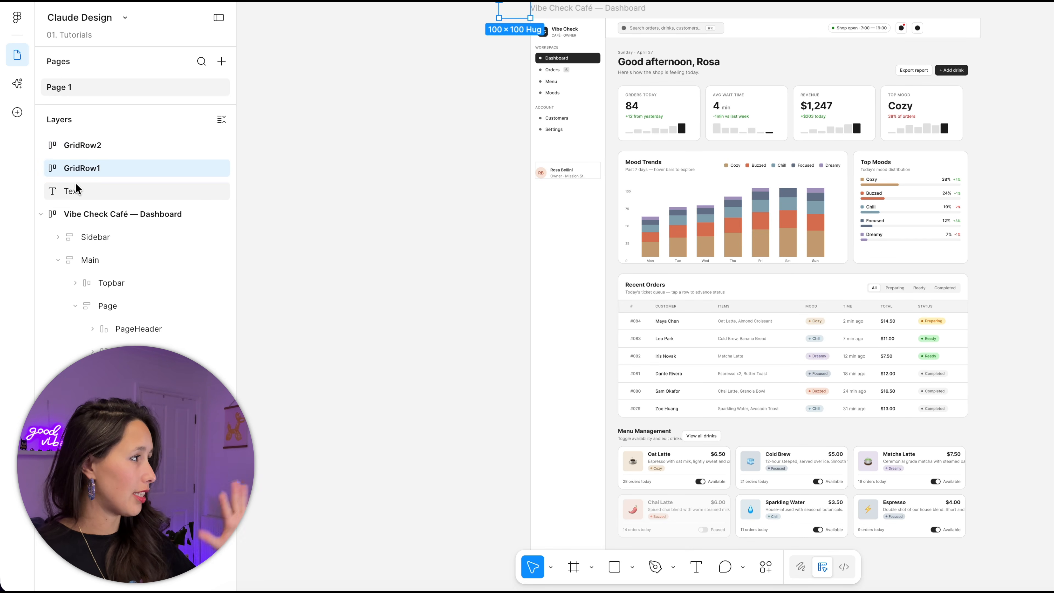
click(83, 212)
click(84, 237)
click(107, 283)
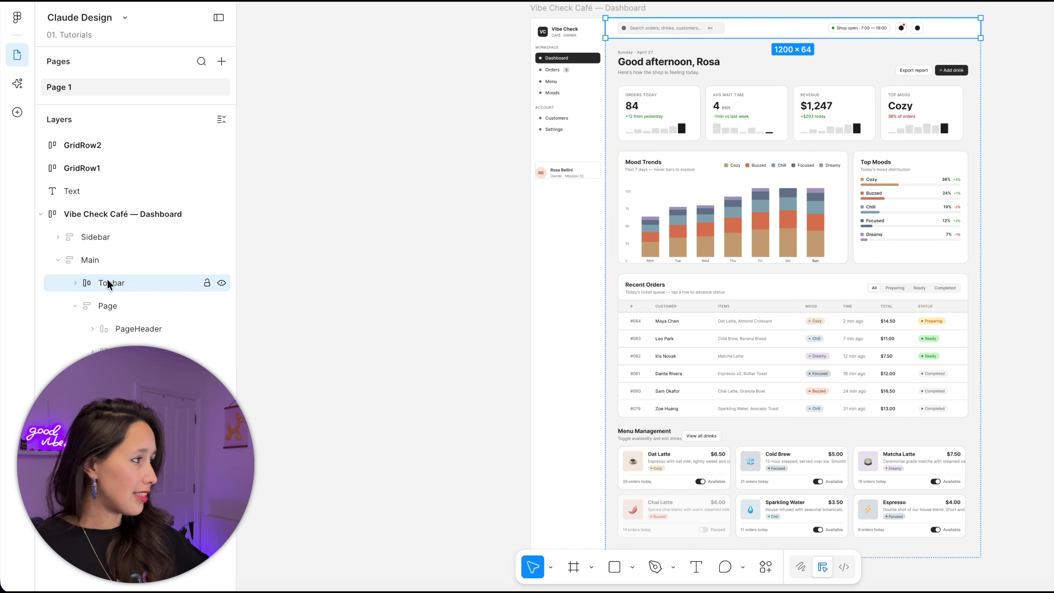
click(832, 148)
- Widen the Vibe Check Café — Dashboard frame toward the right
click(612, 11)
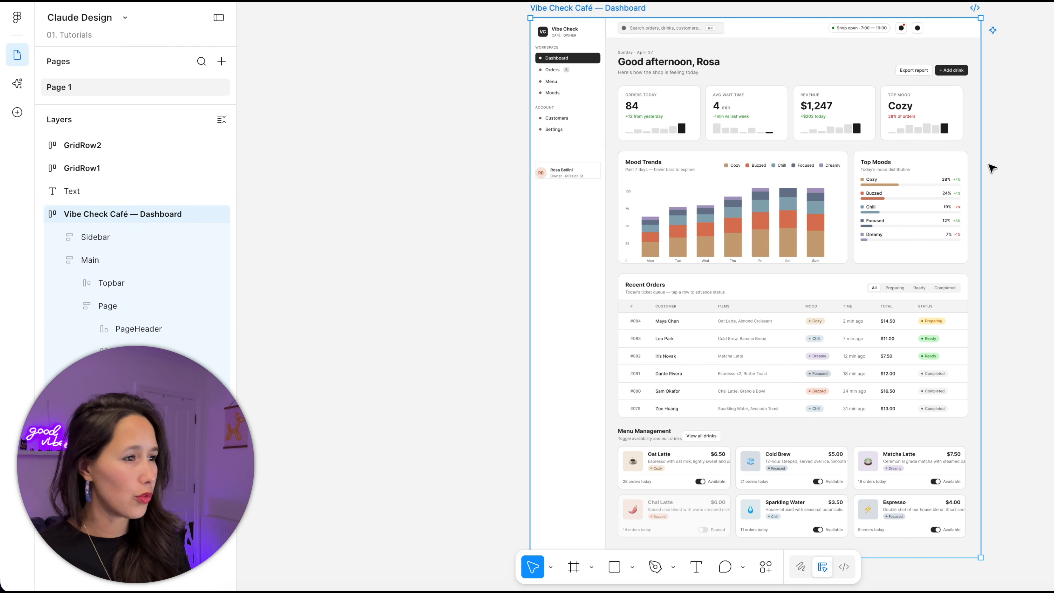
drag(980, 167, 1015, 163)
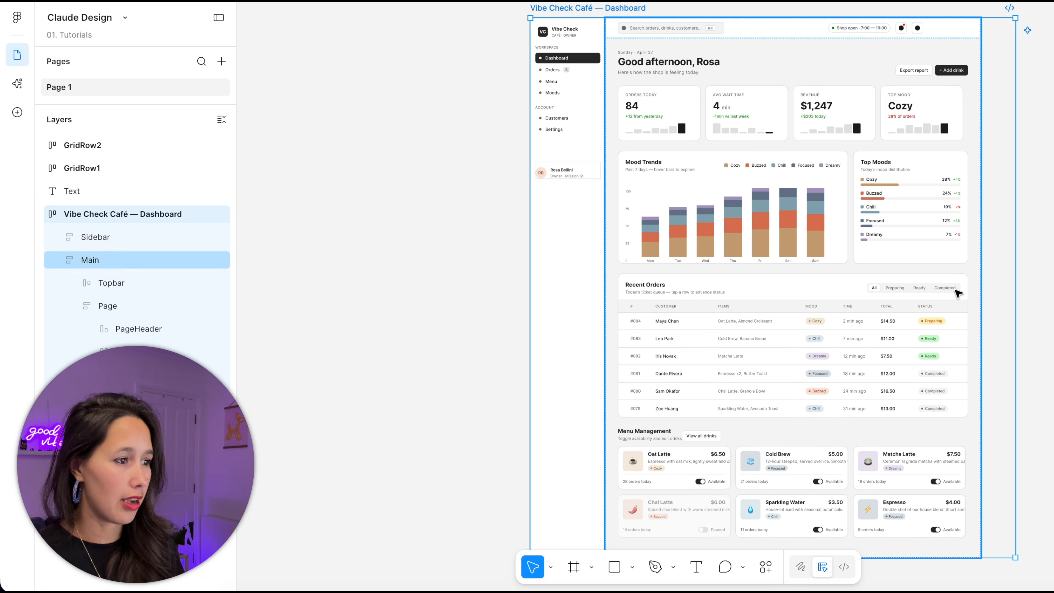
click(940, 299)
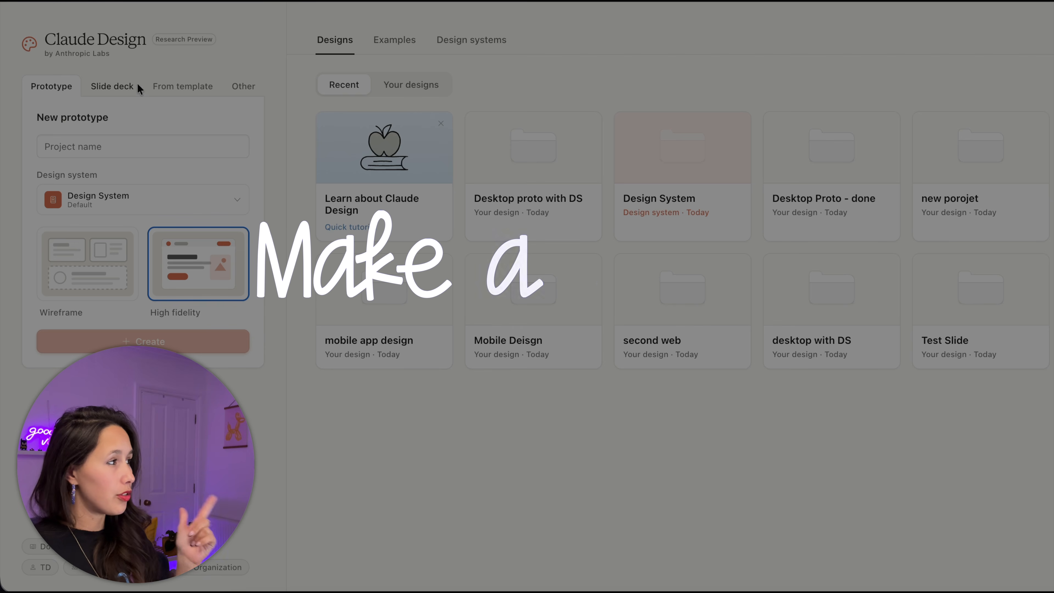
- Create a new general project named 'video' from the Other tab
click(243, 86)
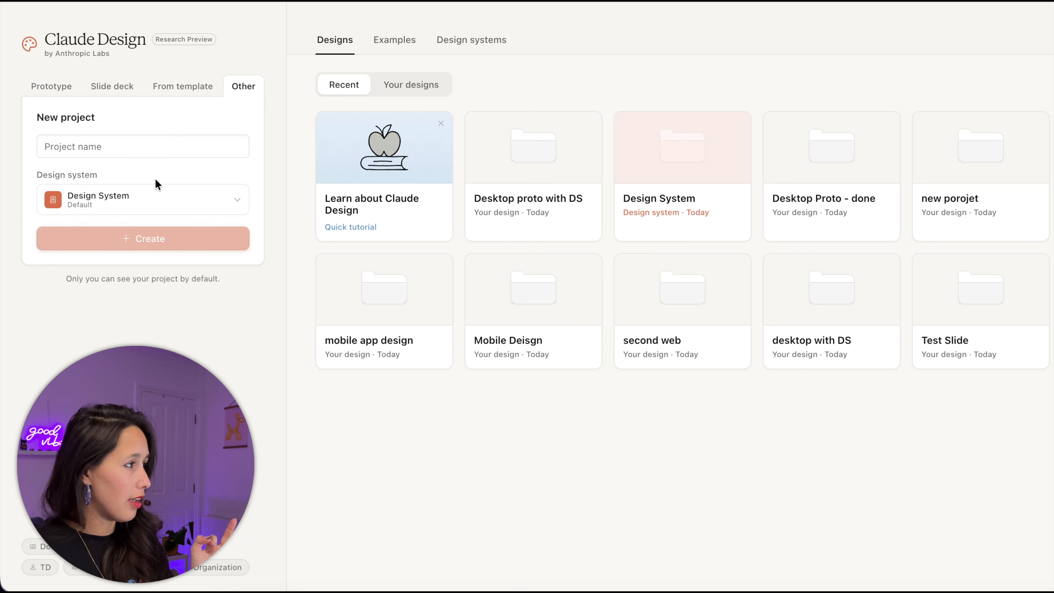
click(163, 147)
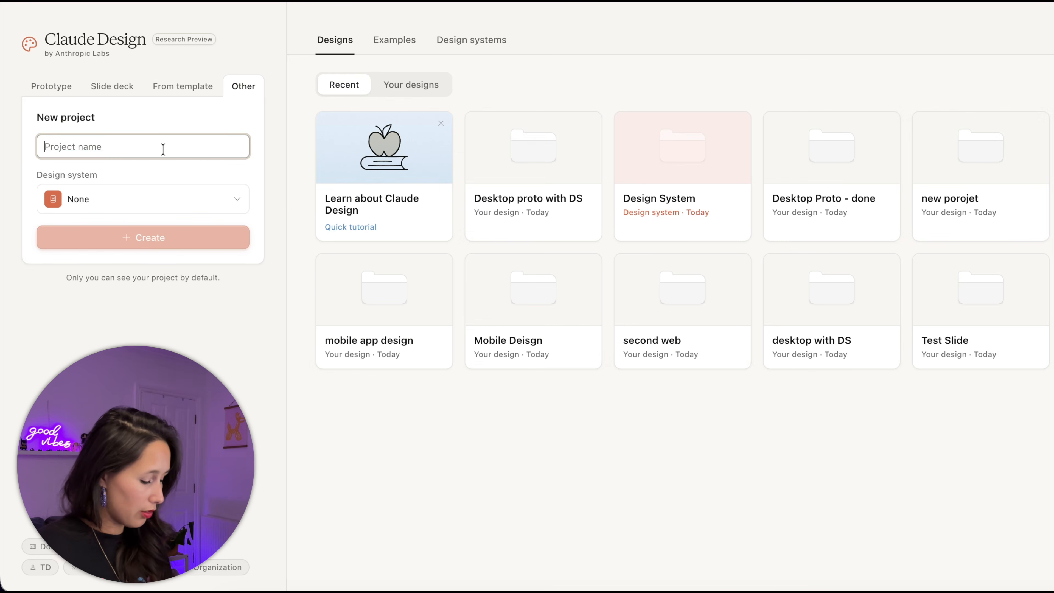
text(video)
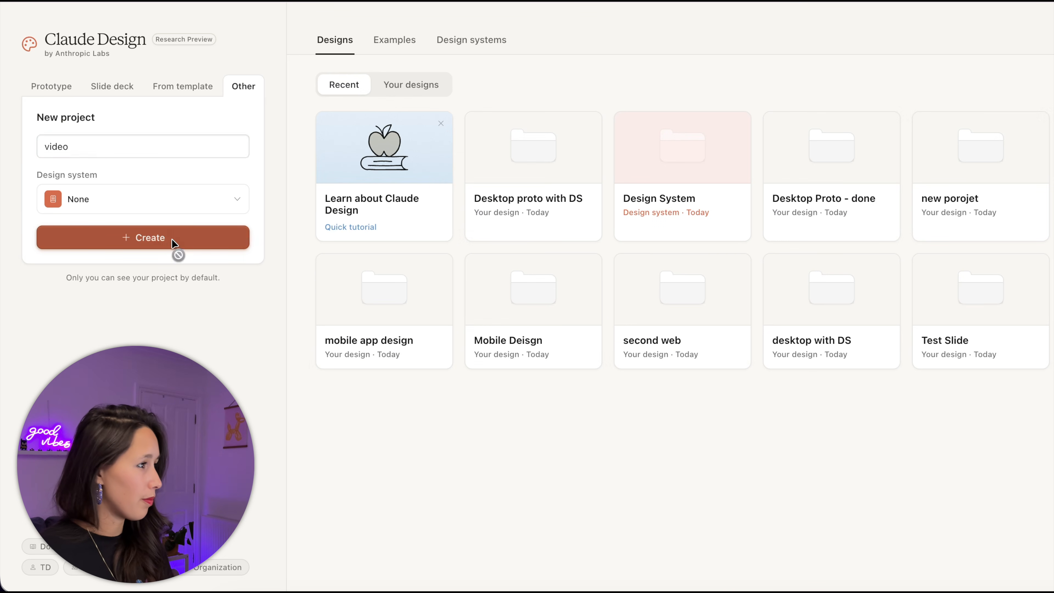
click(175, 244)
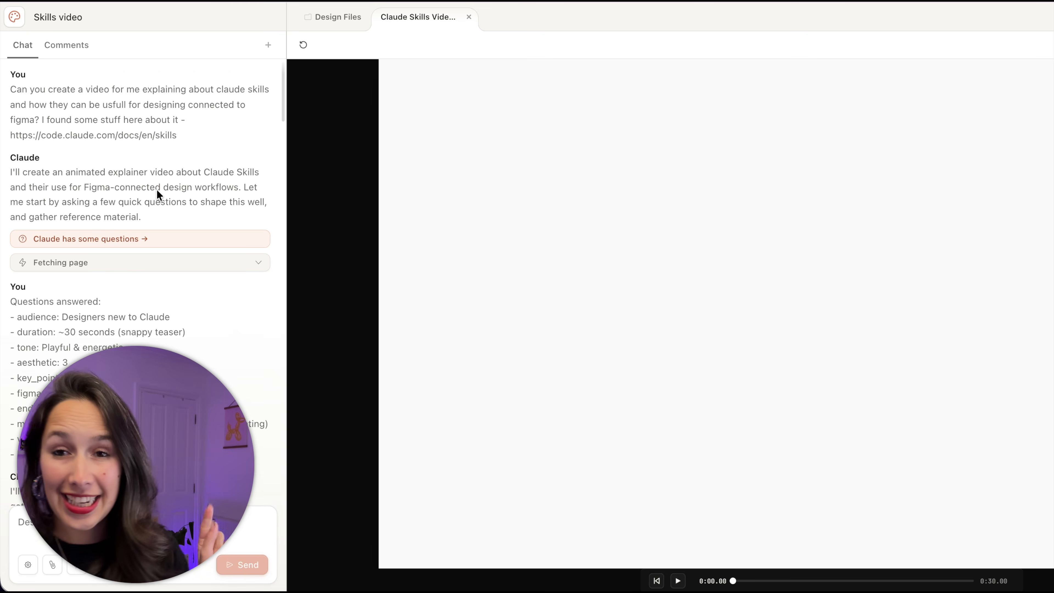
- In the Skills video project, highlight the original video request and its audience and duration answers
drag(10, 90, 165, 115)
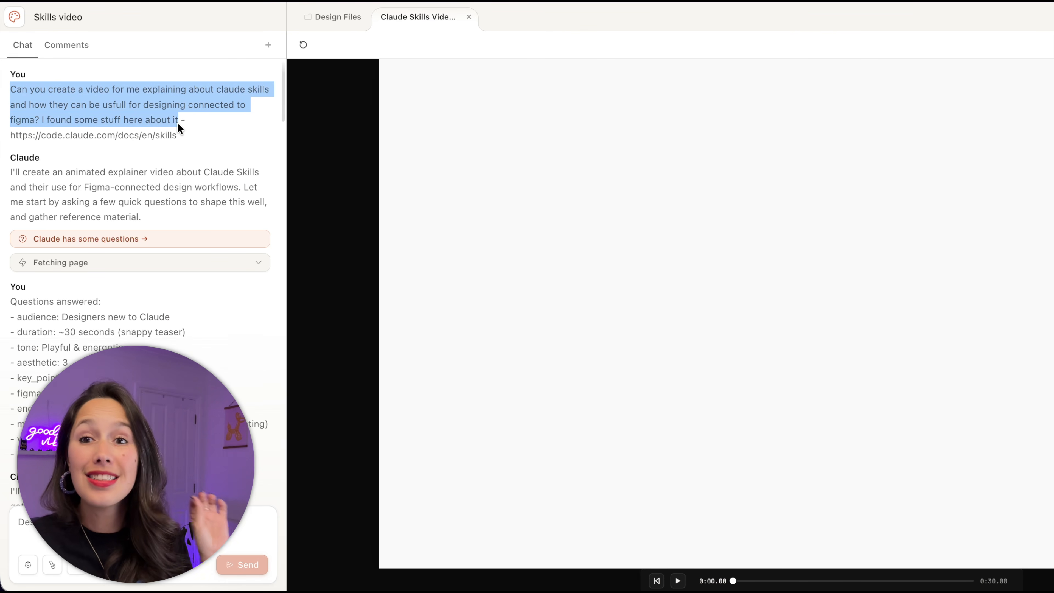
click(178, 124)
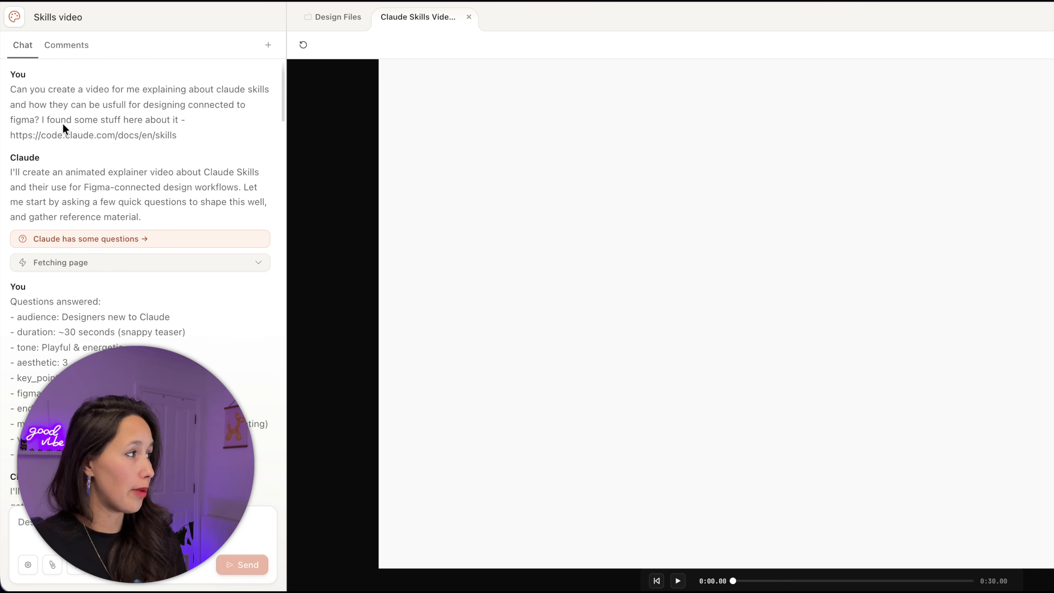
triple_click(98, 139)
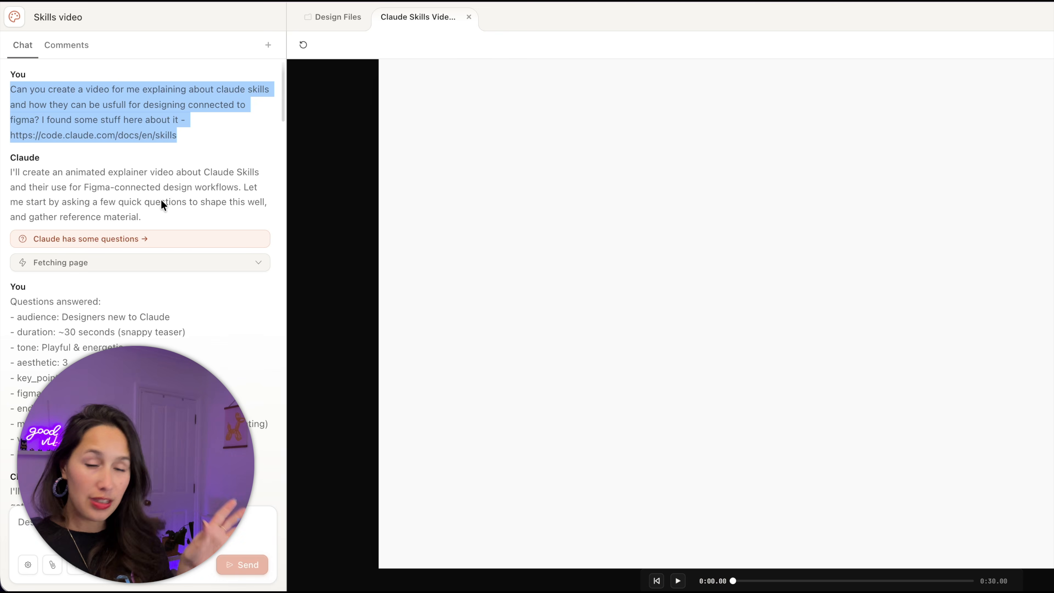
scroll(160, 199, down, 3)
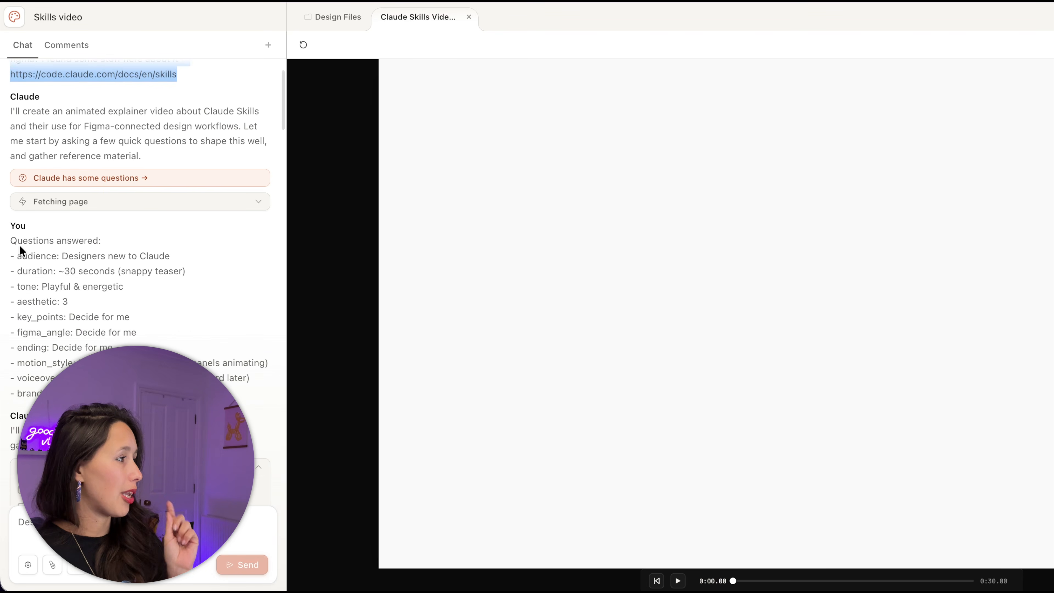
drag(17, 256, 198, 265)
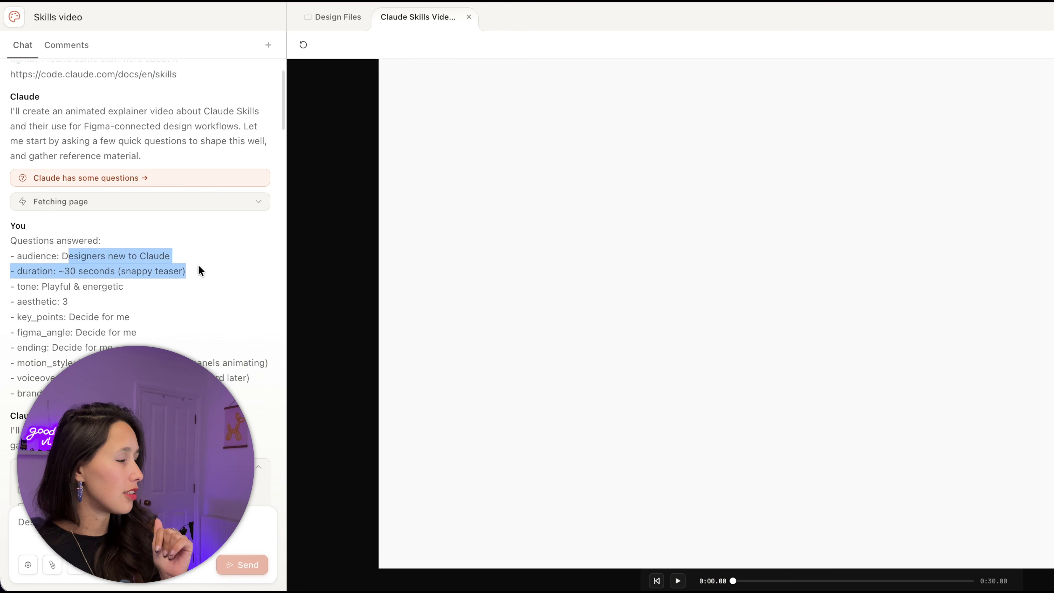
click(159, 268)
drag(92, 256, 124, 267)
click(93, 299)
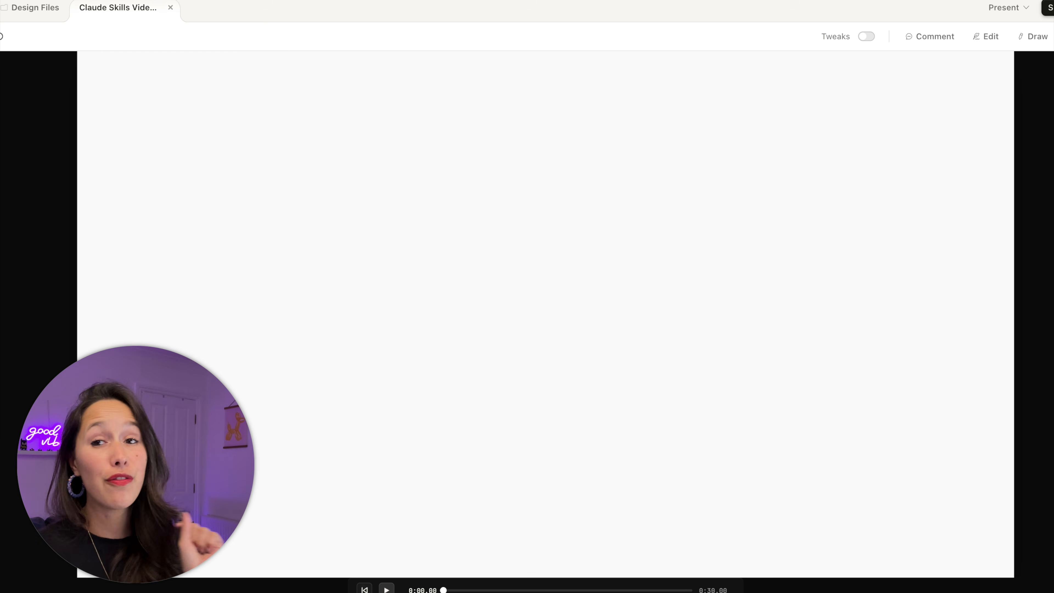
- Play the Skills explainer preview and pause it on the re-pasting design system scene
key(space)
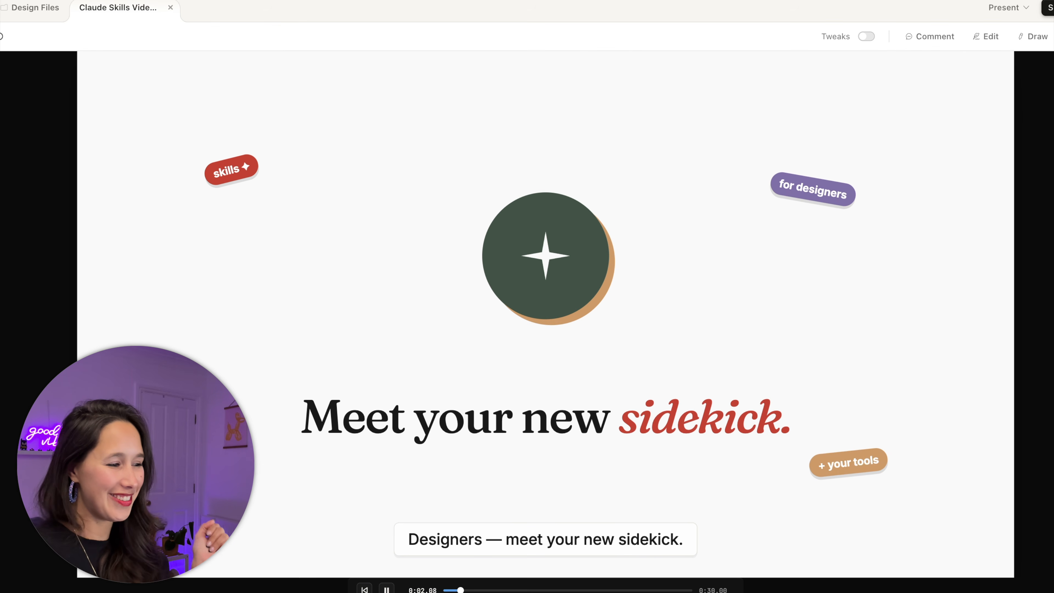
click(384, 588)
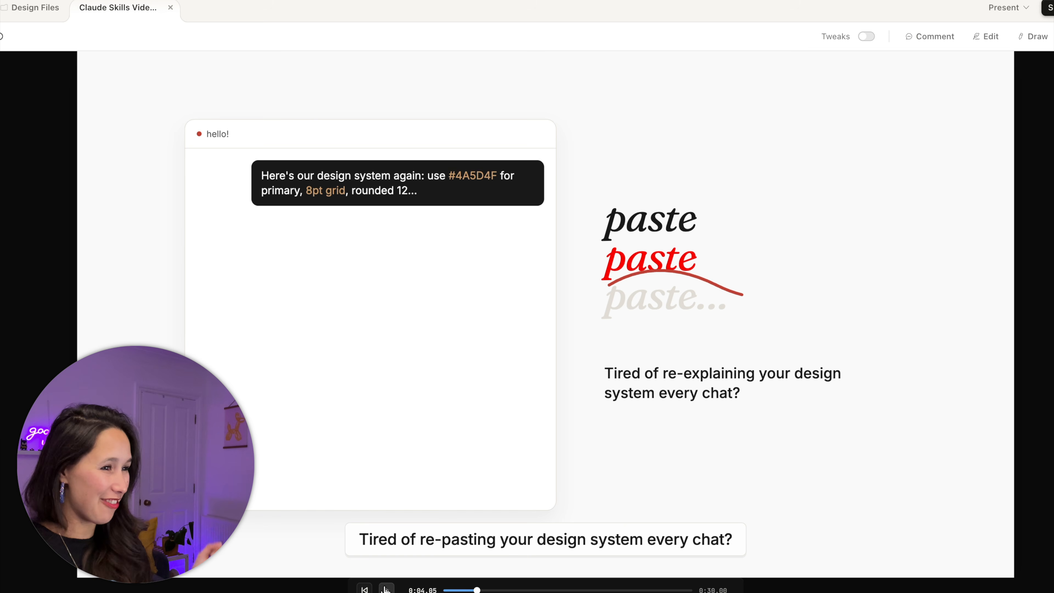